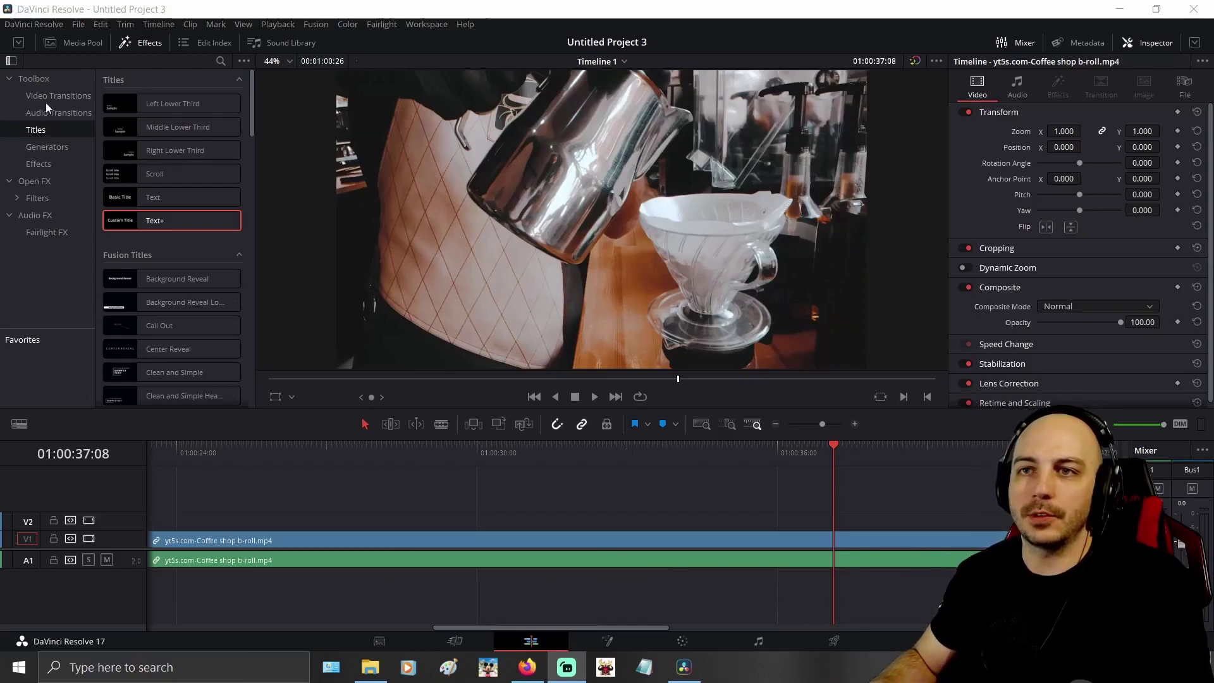
Place a Text+ title on track V2 above the coffee b-roll clip
click(49, 81)
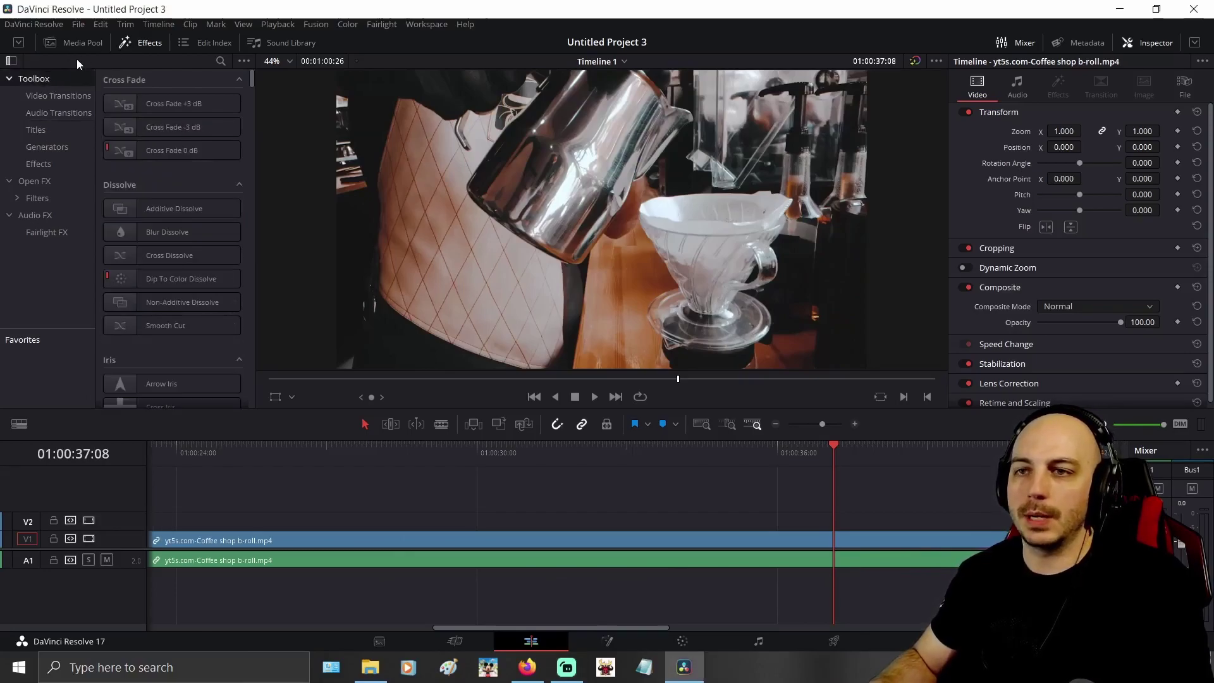
click(44, 135)
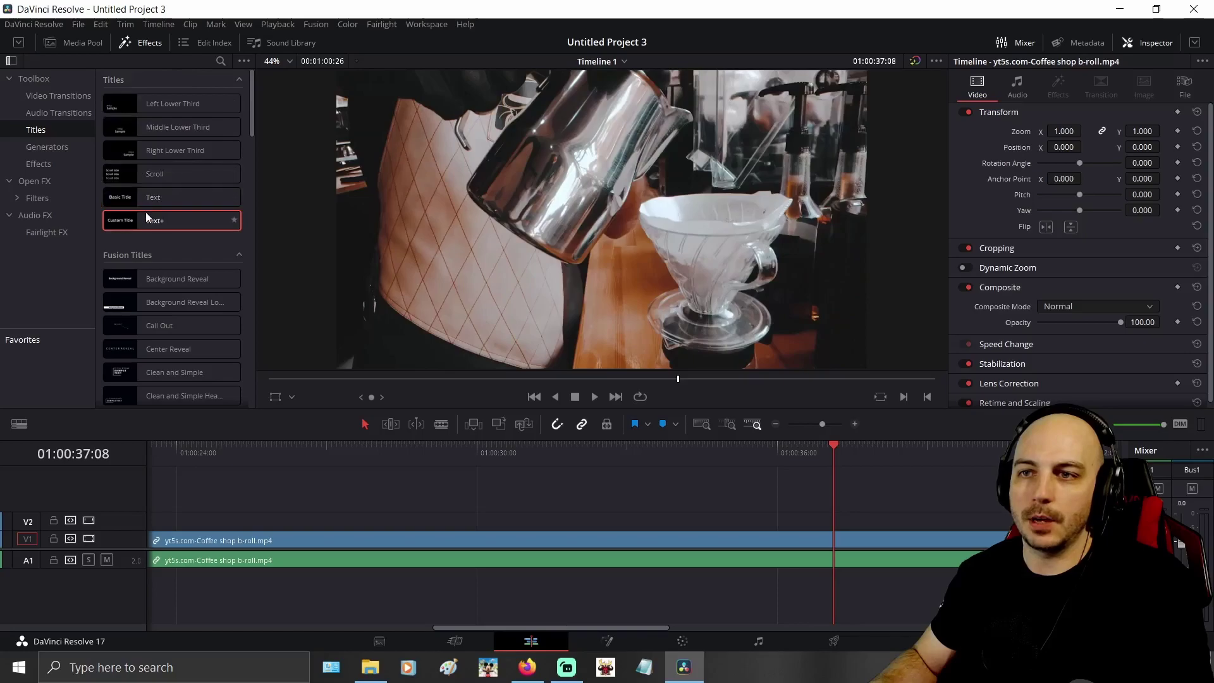
drag(145, 223, 715, 526)
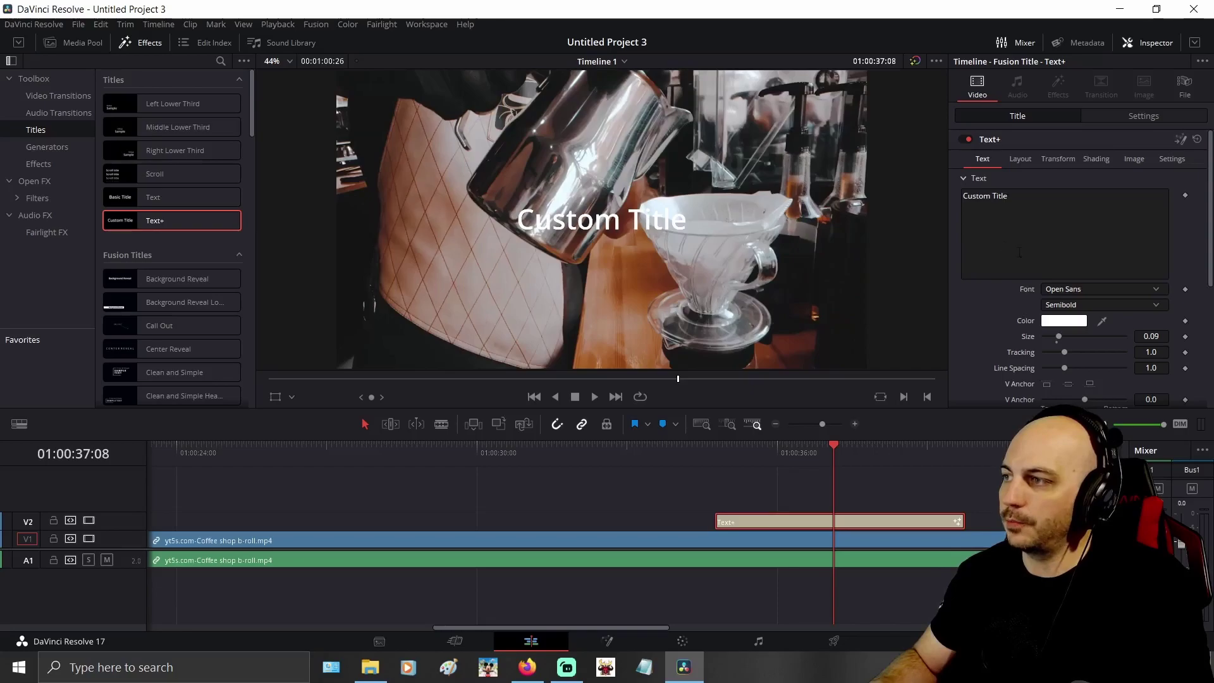
Connect the title's text to TimeCode and preview it counting up
right_click(1061, 222)
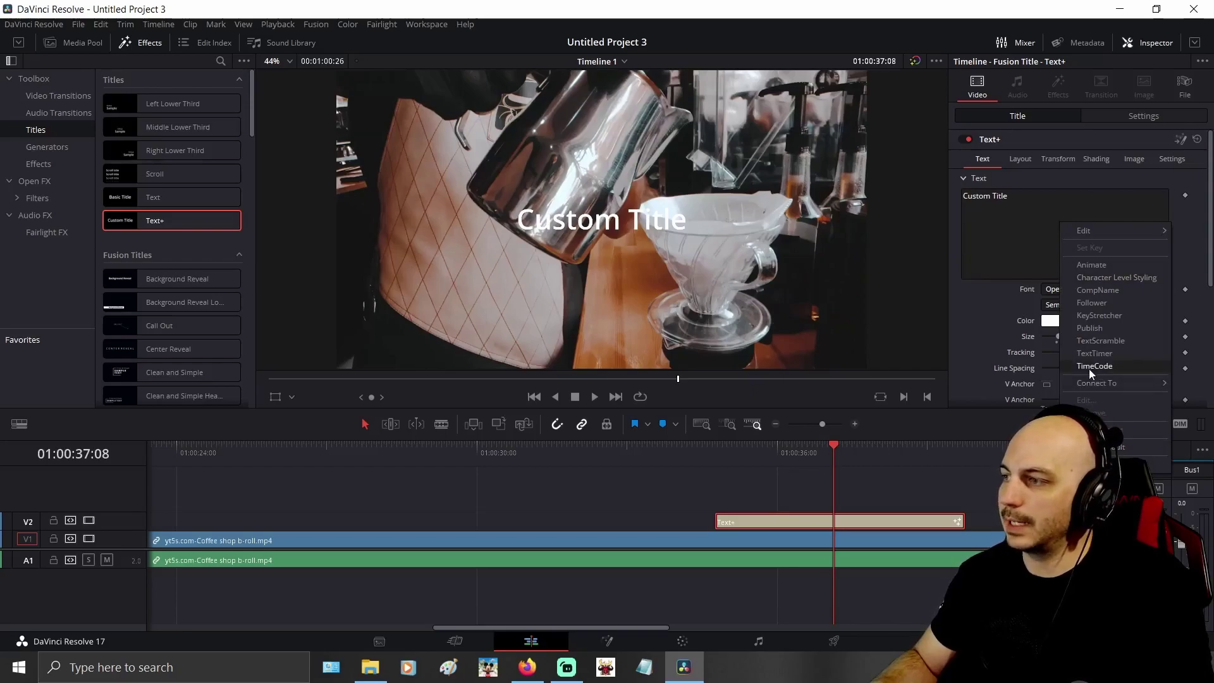
click(1125, 366)
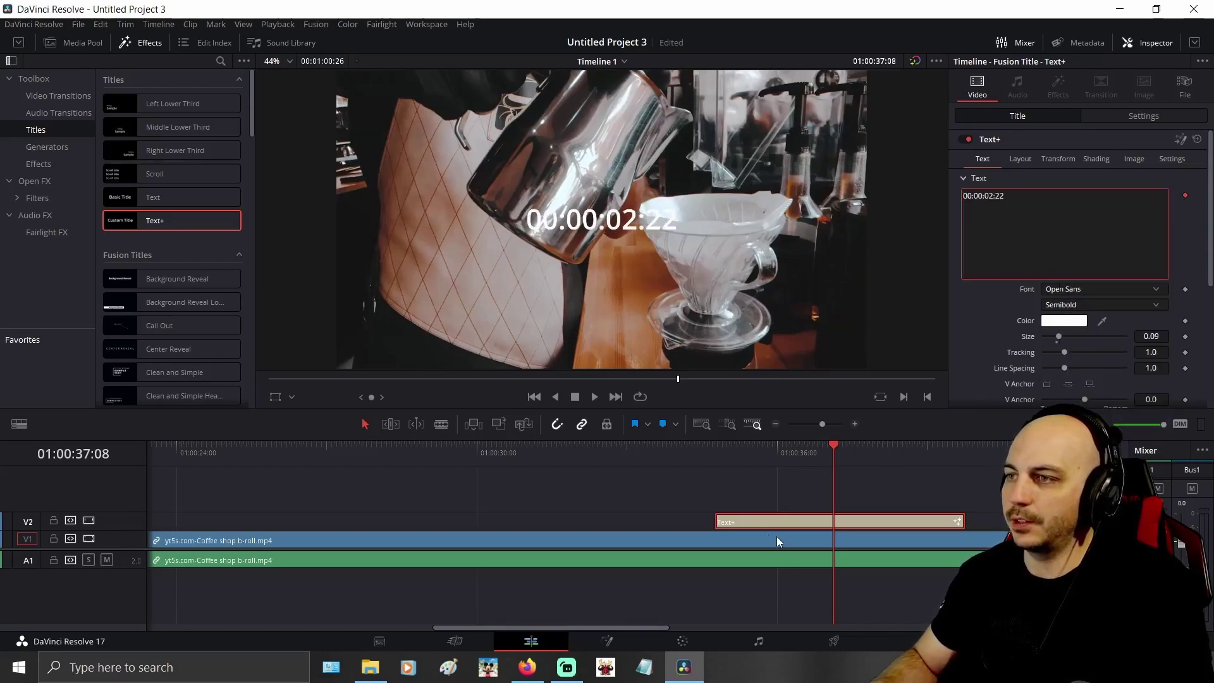
key(Up)
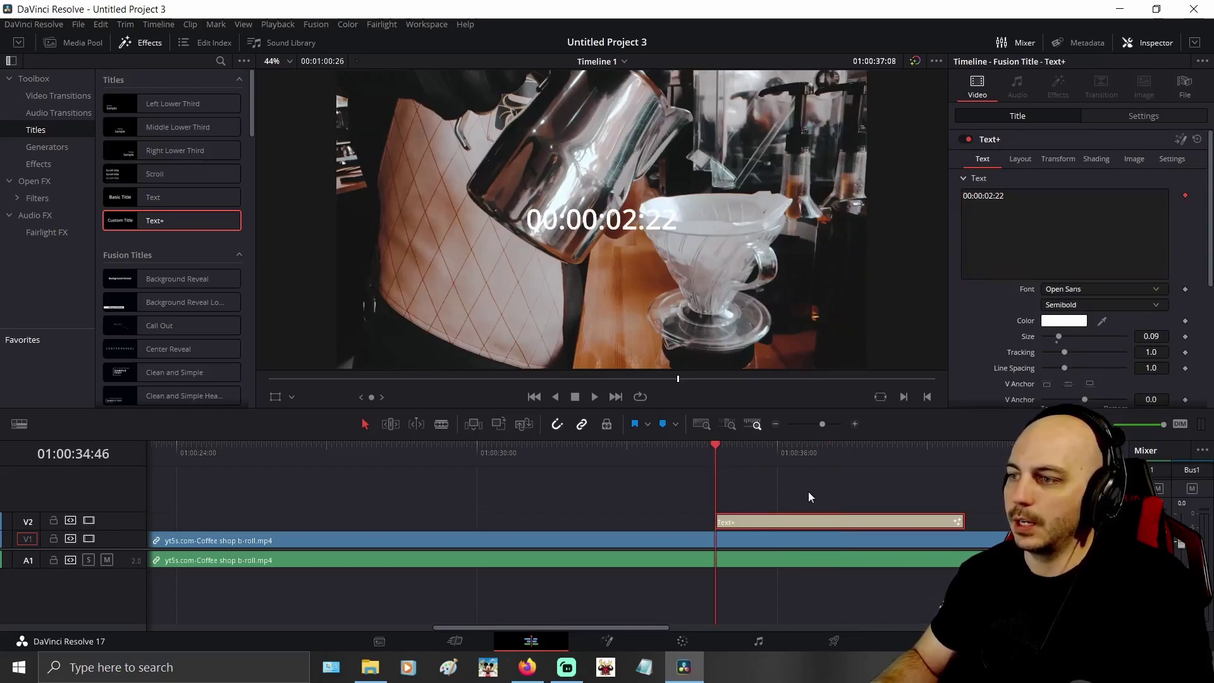
key(space)
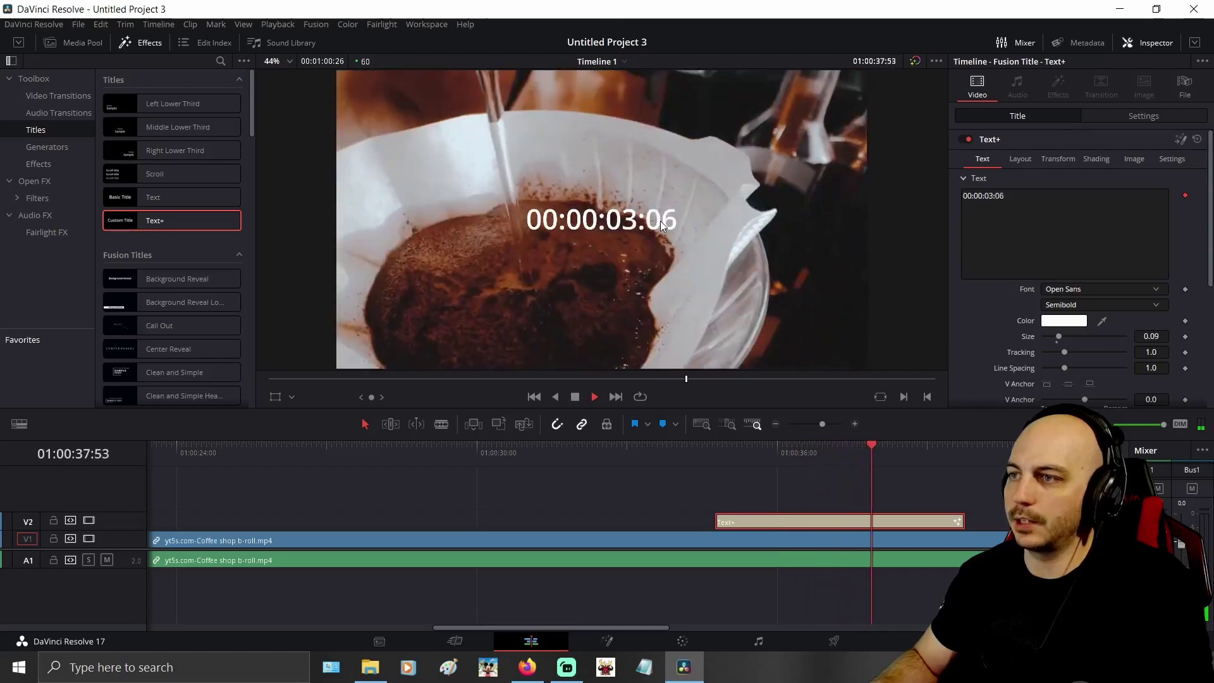
key(space)
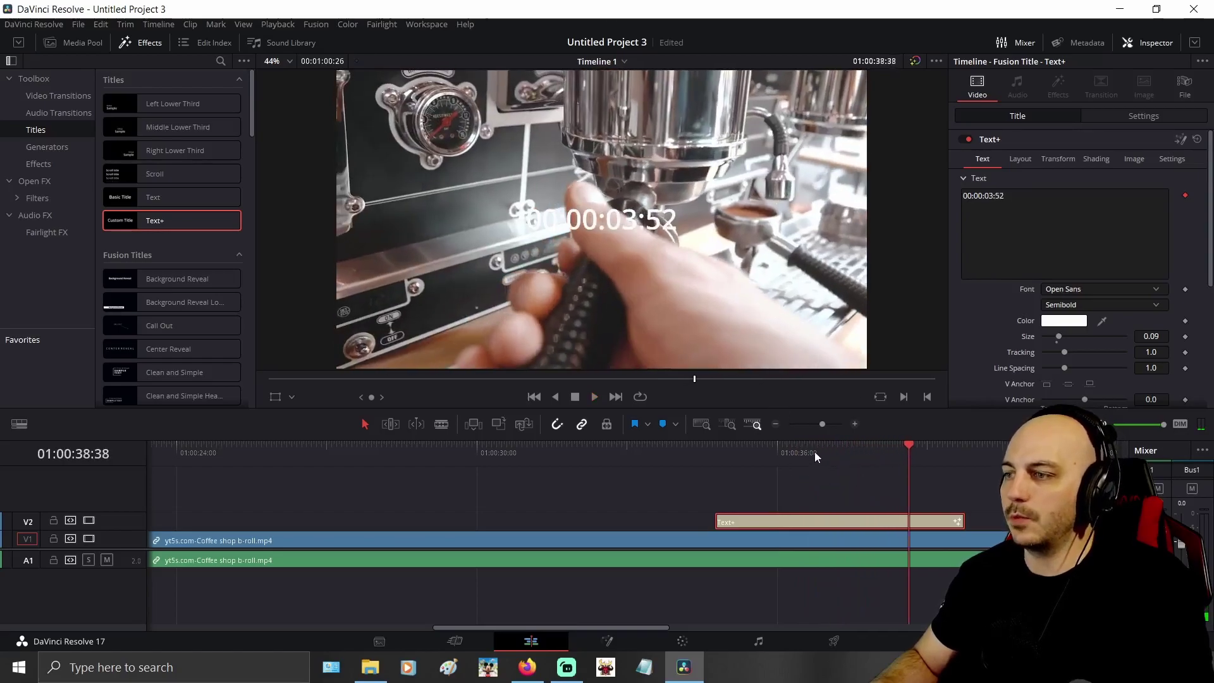
click(814, 451)
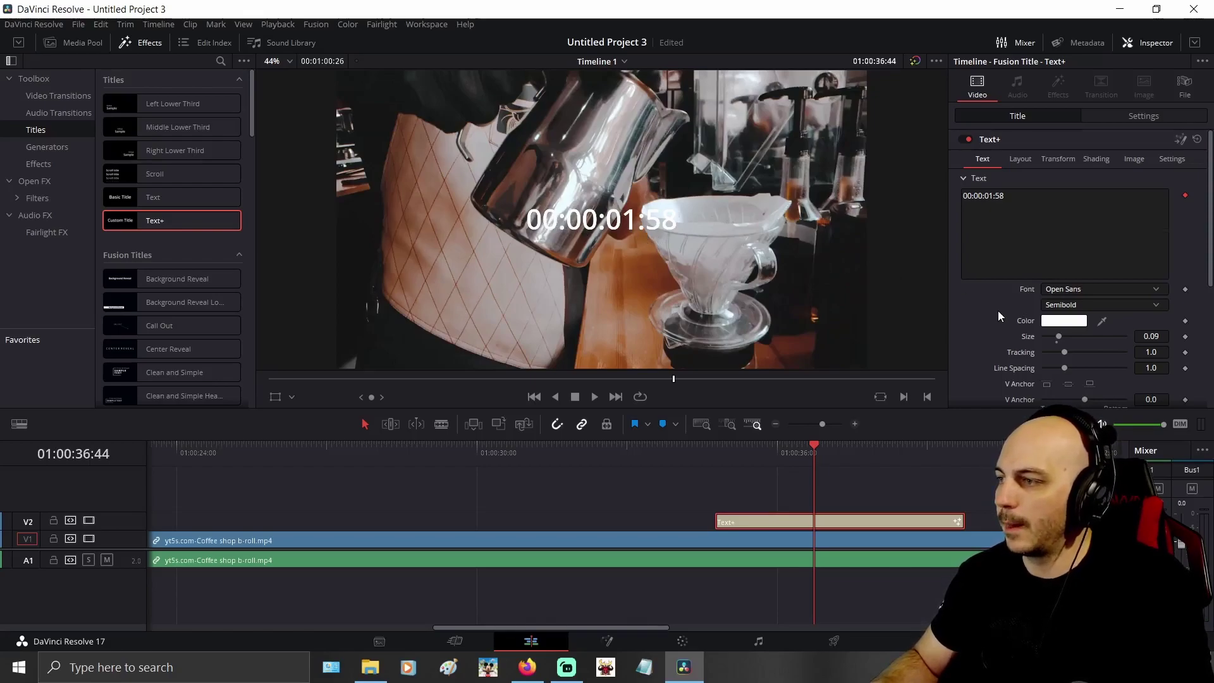
Set the Write On start to about 0.472 so the timecode reads just 01:58
scroll(998, 310, down, 2)
scroll(1000, 230, down, 2)
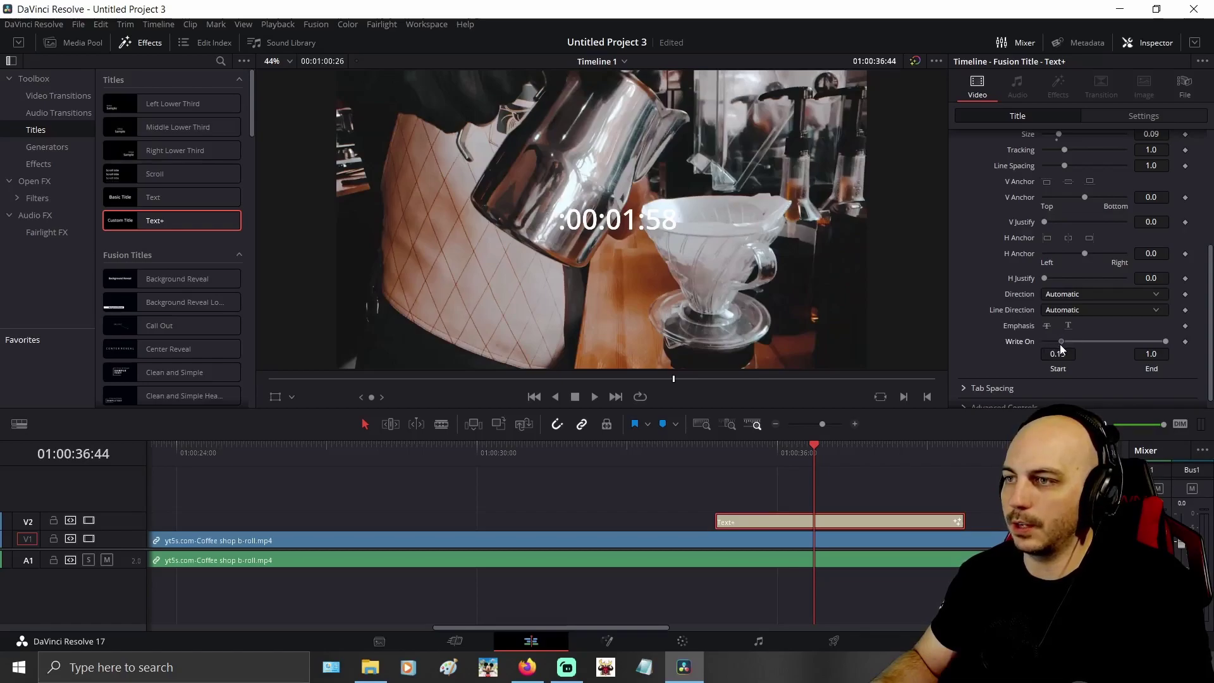
drag(1065, 344, 1083, 343)
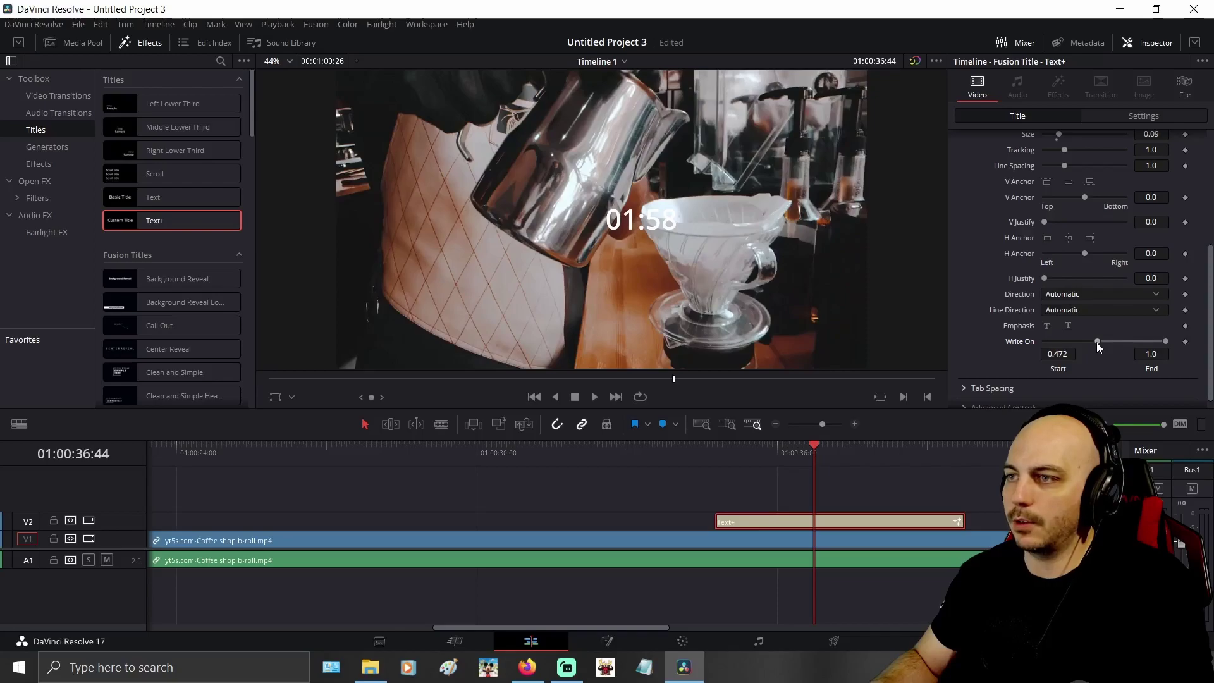
Shift the title left and enlarge its text to size 0.1233
scroll(981, 244, up, 4)
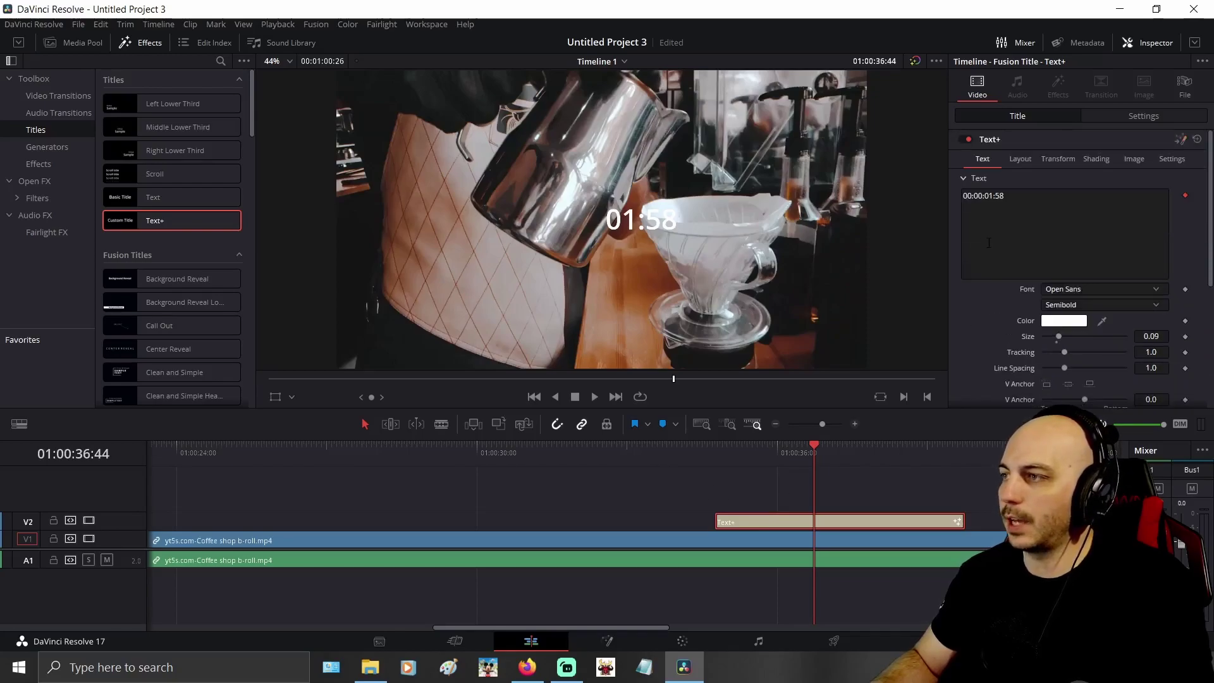
click(1107, 117)
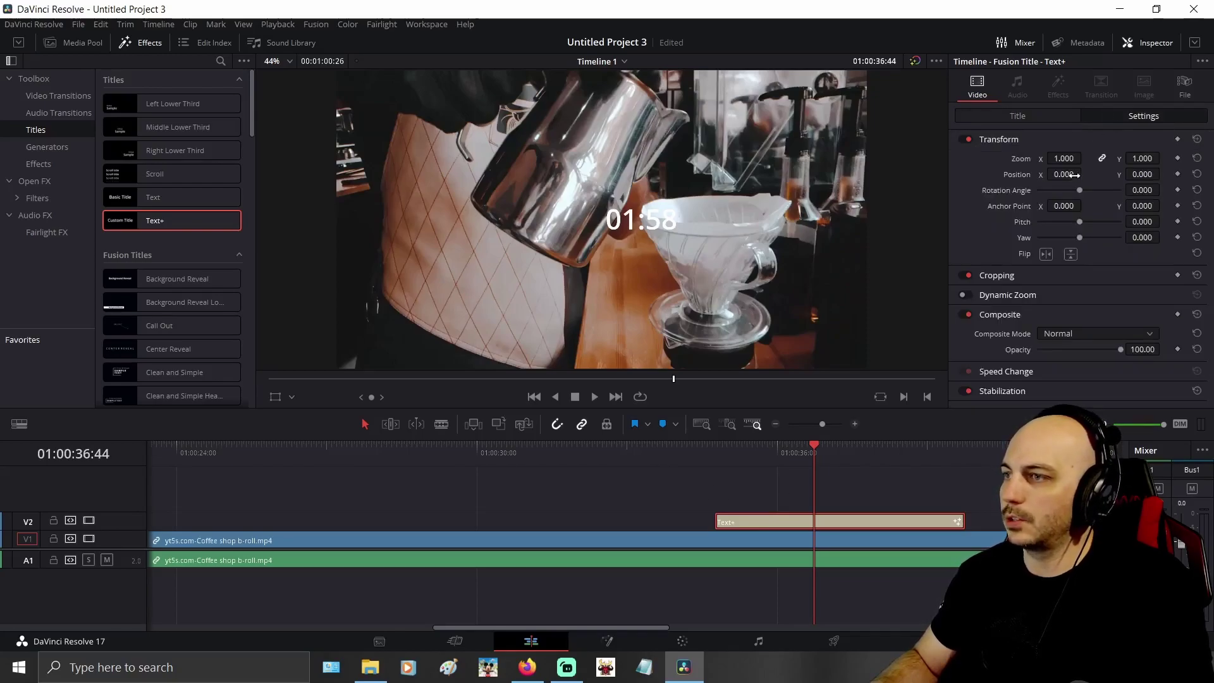
drag(1064, 174, 1002, 174)
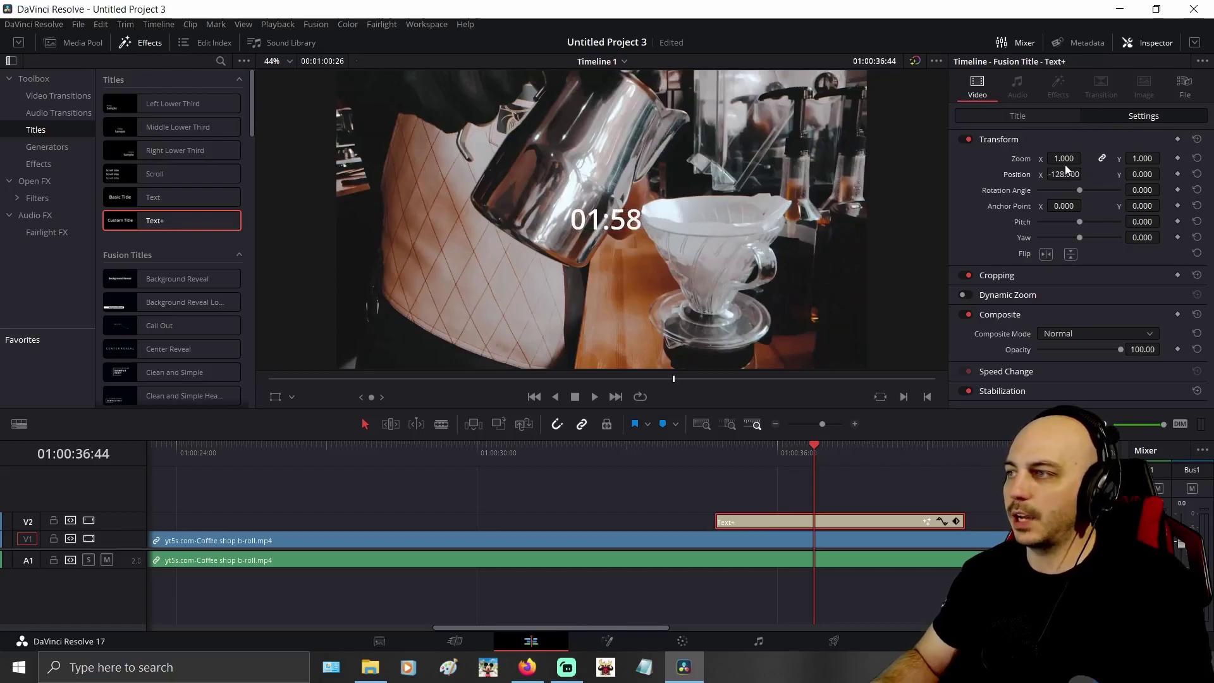
click(1030, 116)
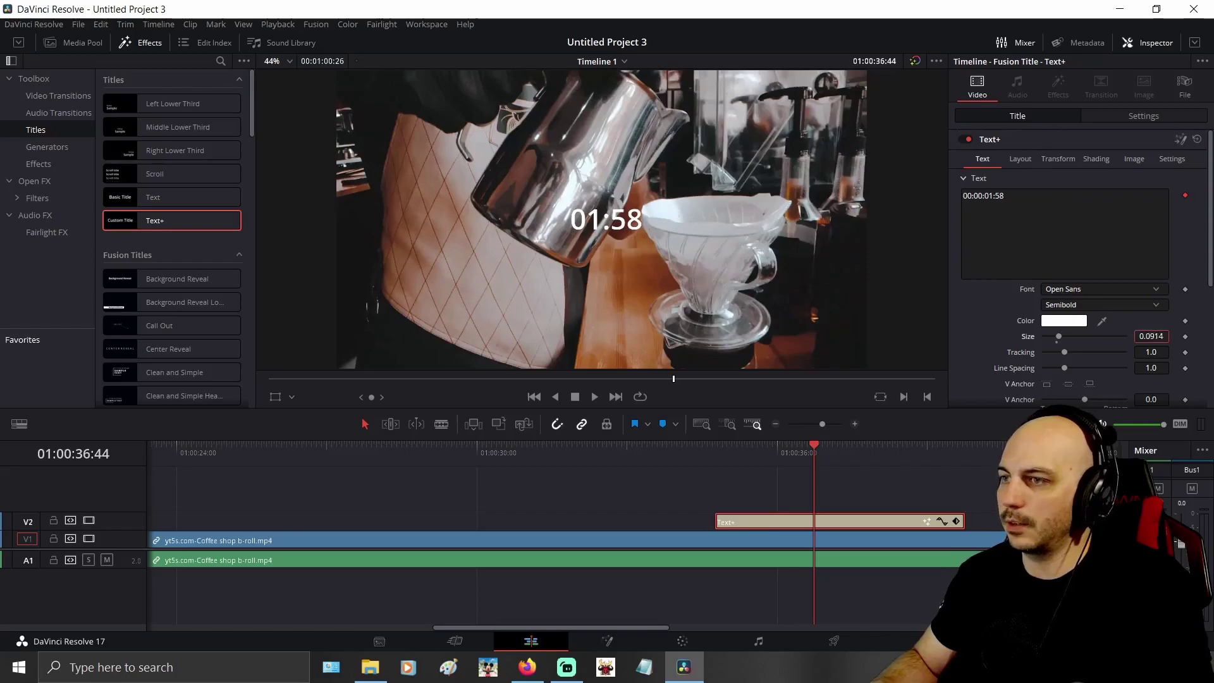
drag(1152, 337, 1170, 337)
Move the enlarged title further left so it centres at Position X -127
click(1095, 115)
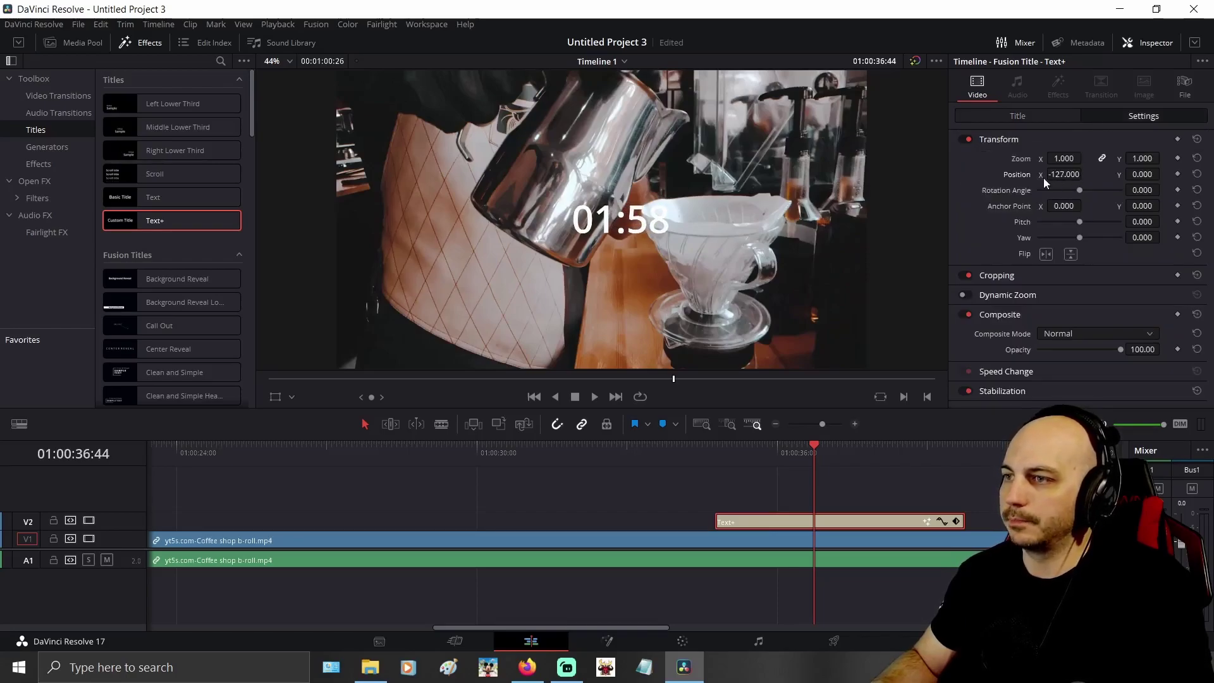
drag(1044, 177, 1016, 177)
click(1028, 116)
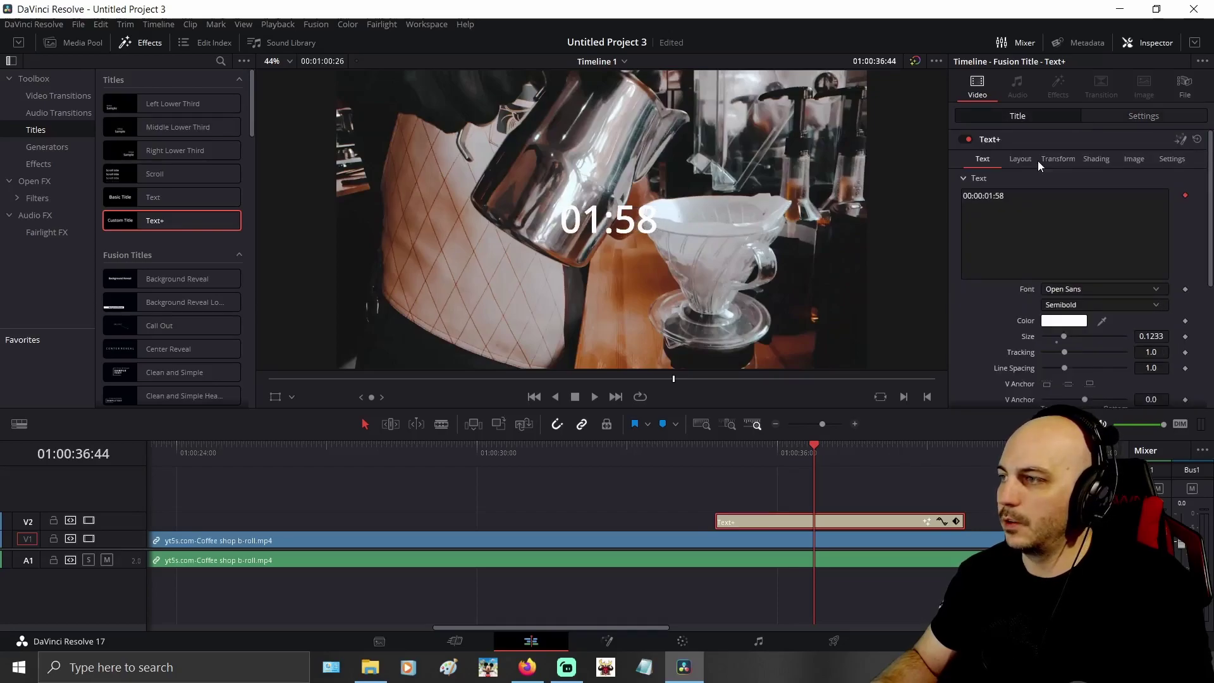
click(1066, 289)
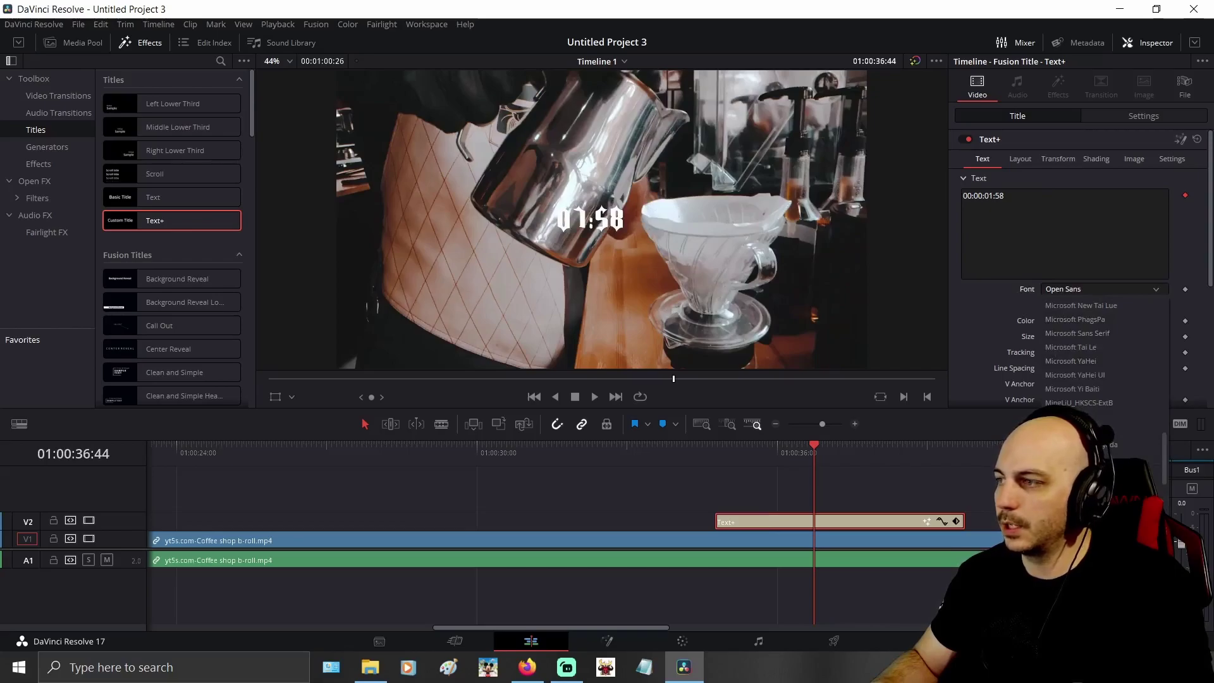
Switch the title font to Diablo Heavy and recentre it at Position X -285
scroll(1104, 355, up, 10)
scroll(1104, 354, up, 3)
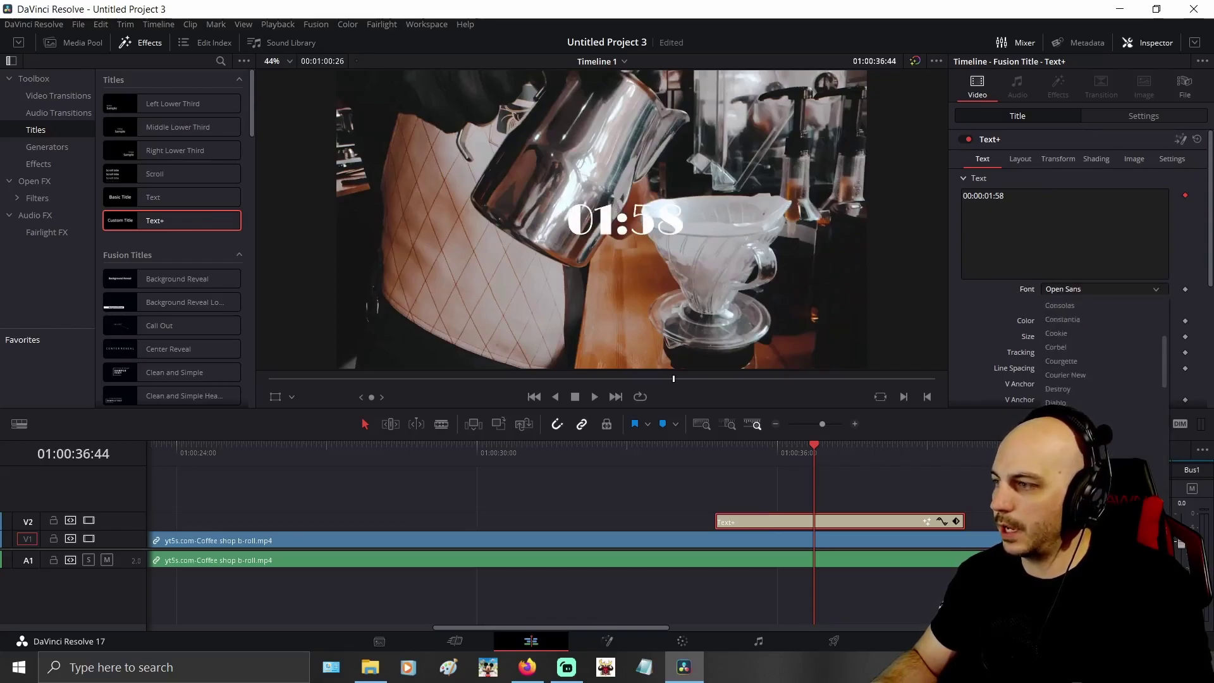
click(1068, 306)
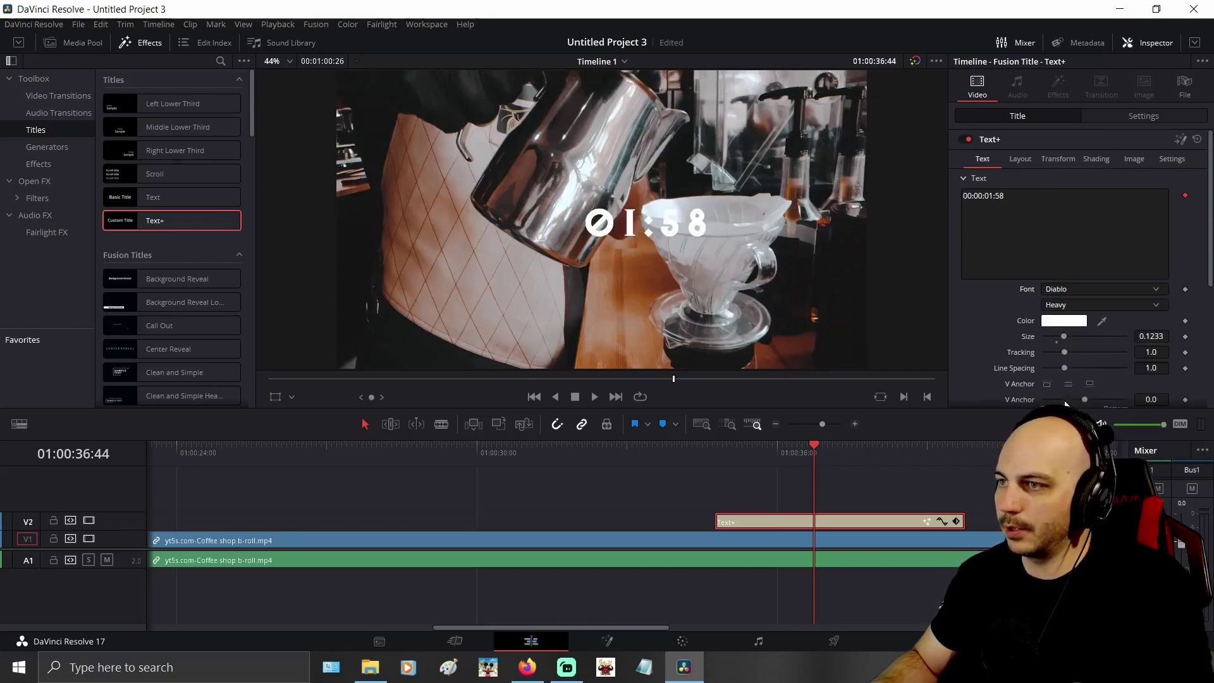
click(1140, 116)
drag(1076, 175, 1085, 175)
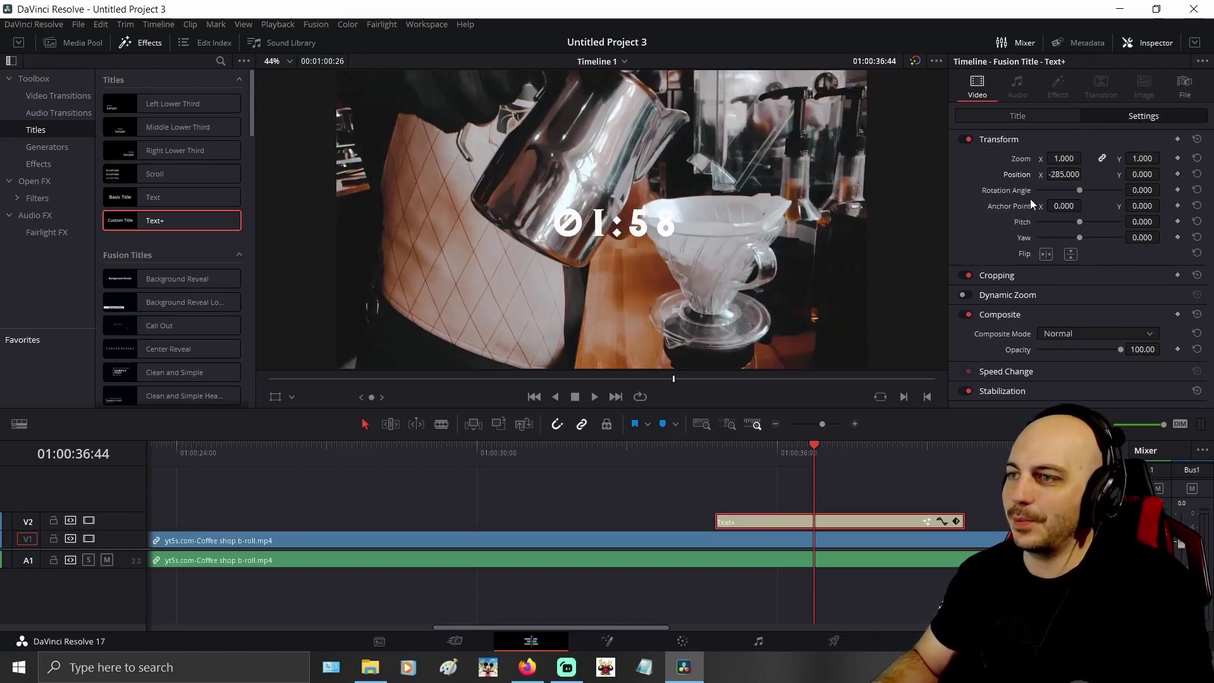
Give the title text a gradient fill with its left stop set to brown #83613b
click(1028, 118)
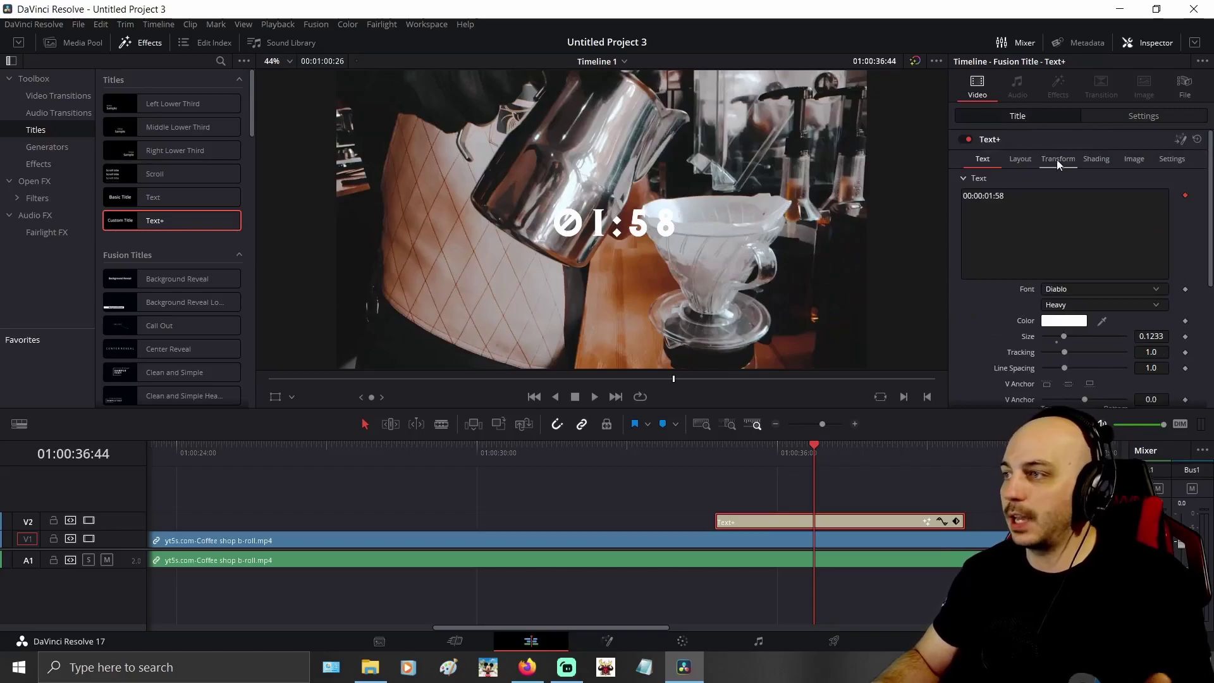
click(1101, 158)
click(1080, 322)
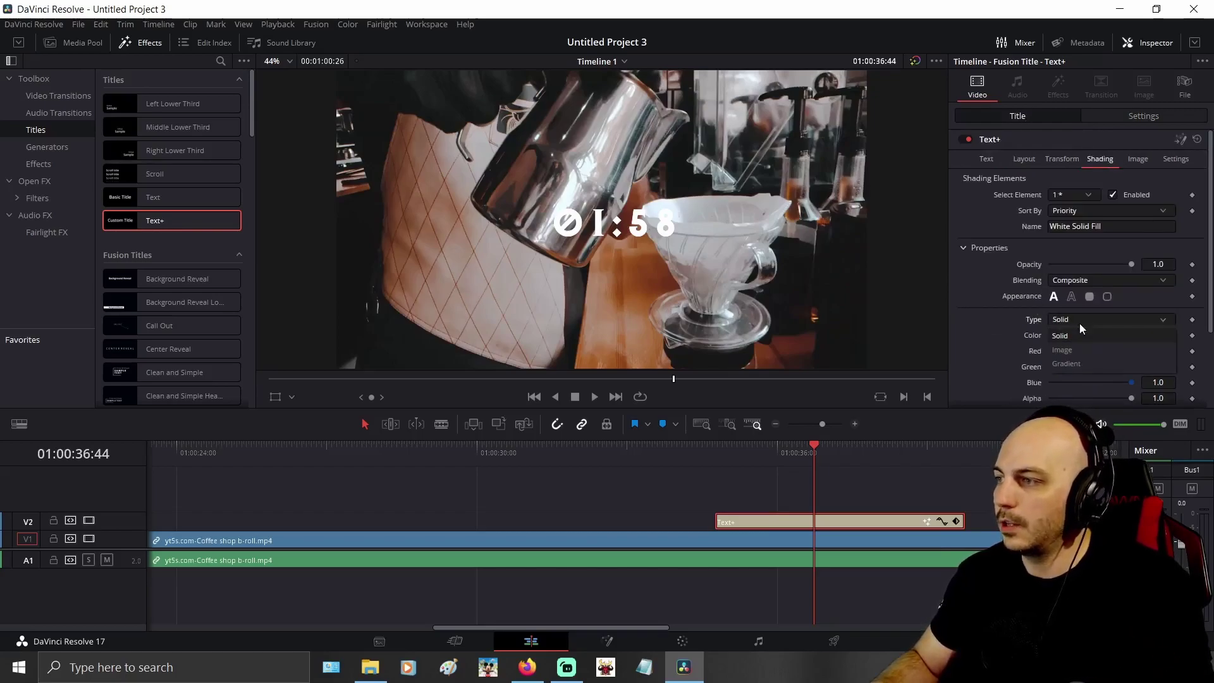
click(1070, 364)
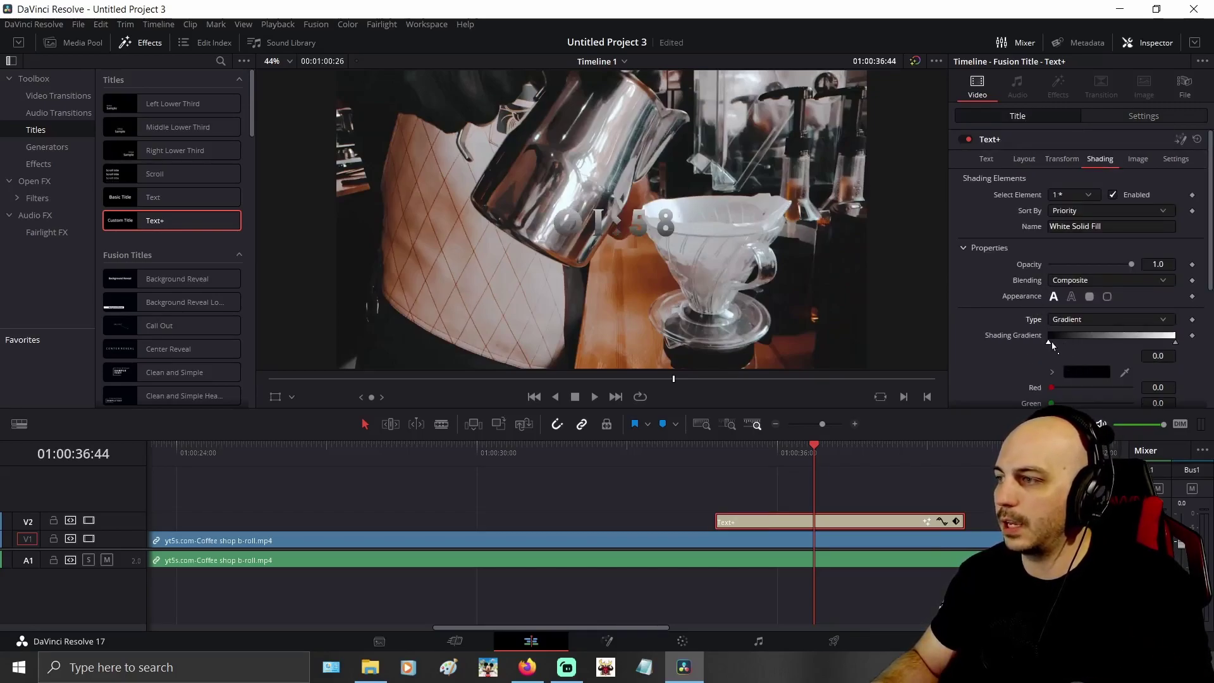
drag(1051, 345, 1068, 348)
click(1084, 373)
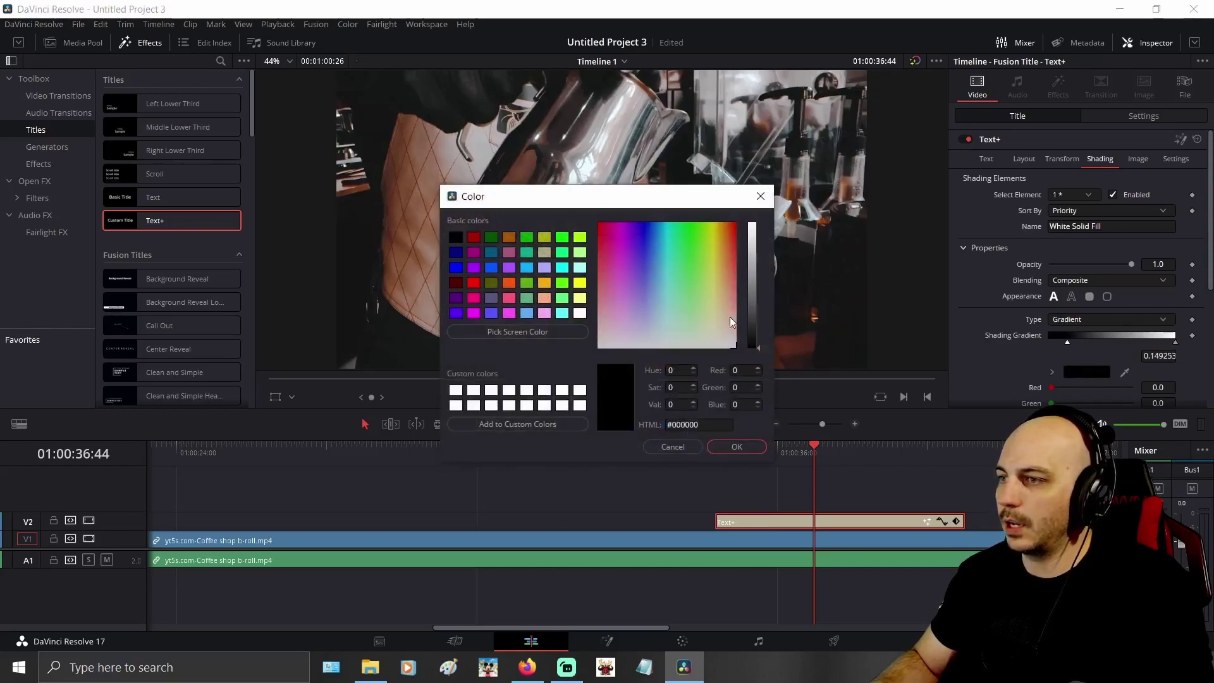
click(754, 283)
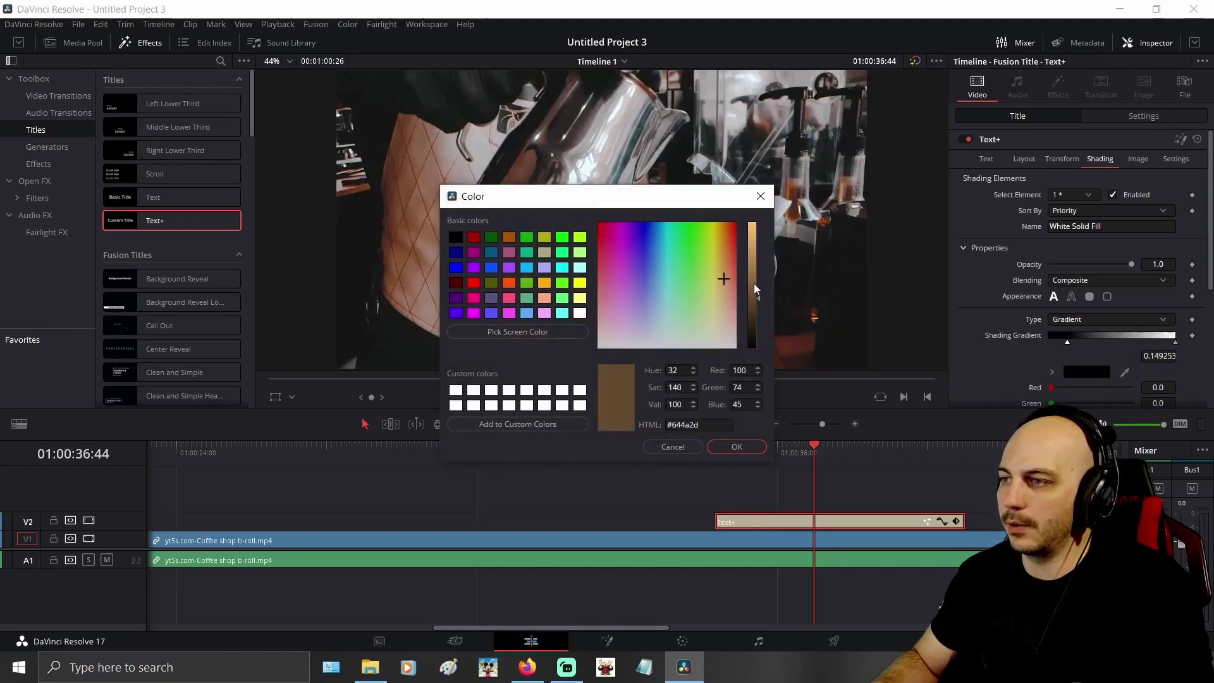
click(751, 448)
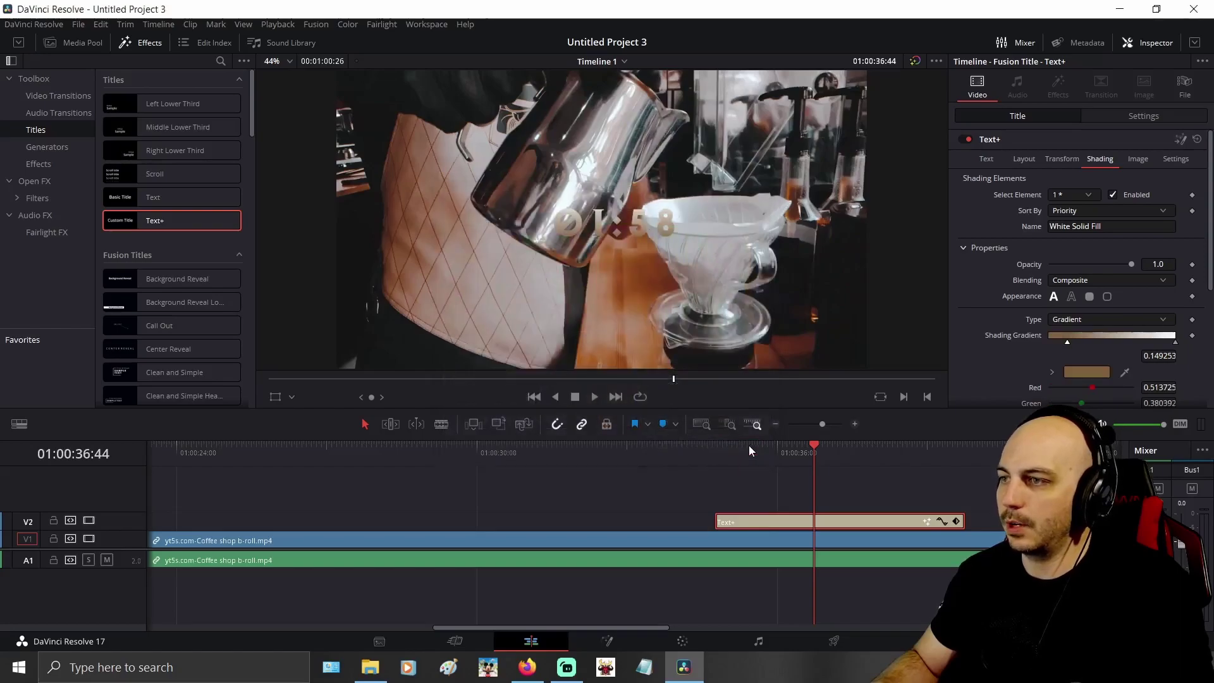
Set the gradient's right stop to a darkened orange, #503510
click(1176, 343)
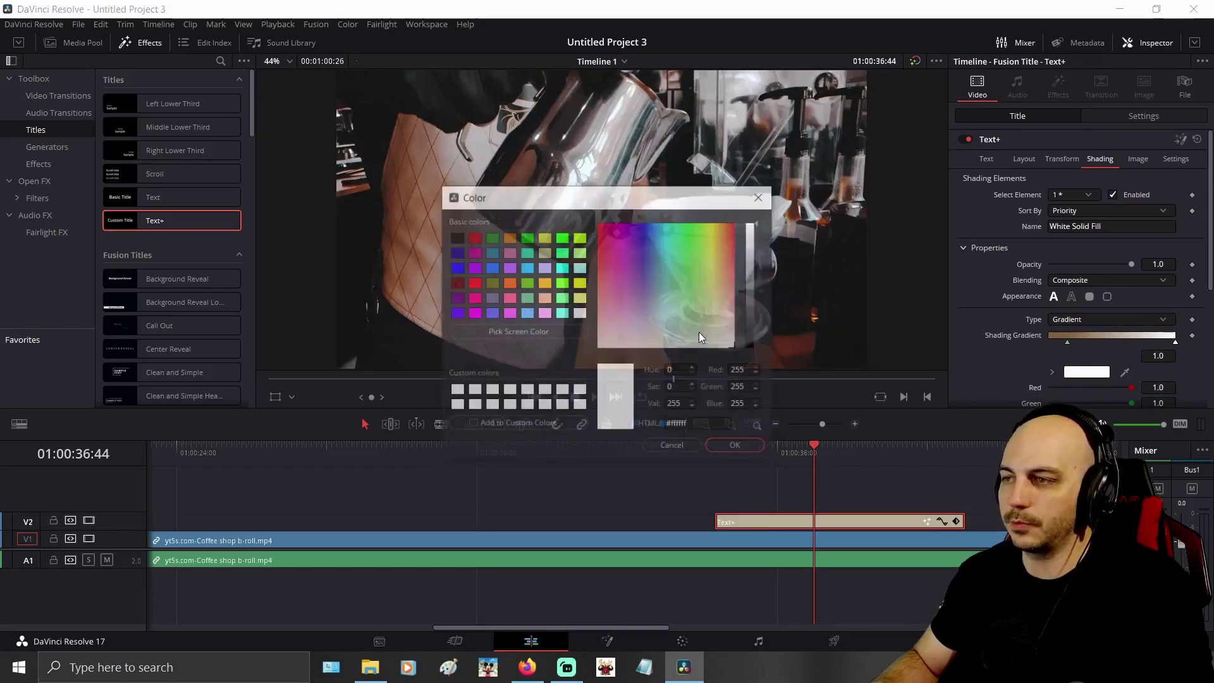
mouse_move(716, 254)
mouse_down()
mouse_move(721, 229)
mouse_move(723, 249)
mouse_up()
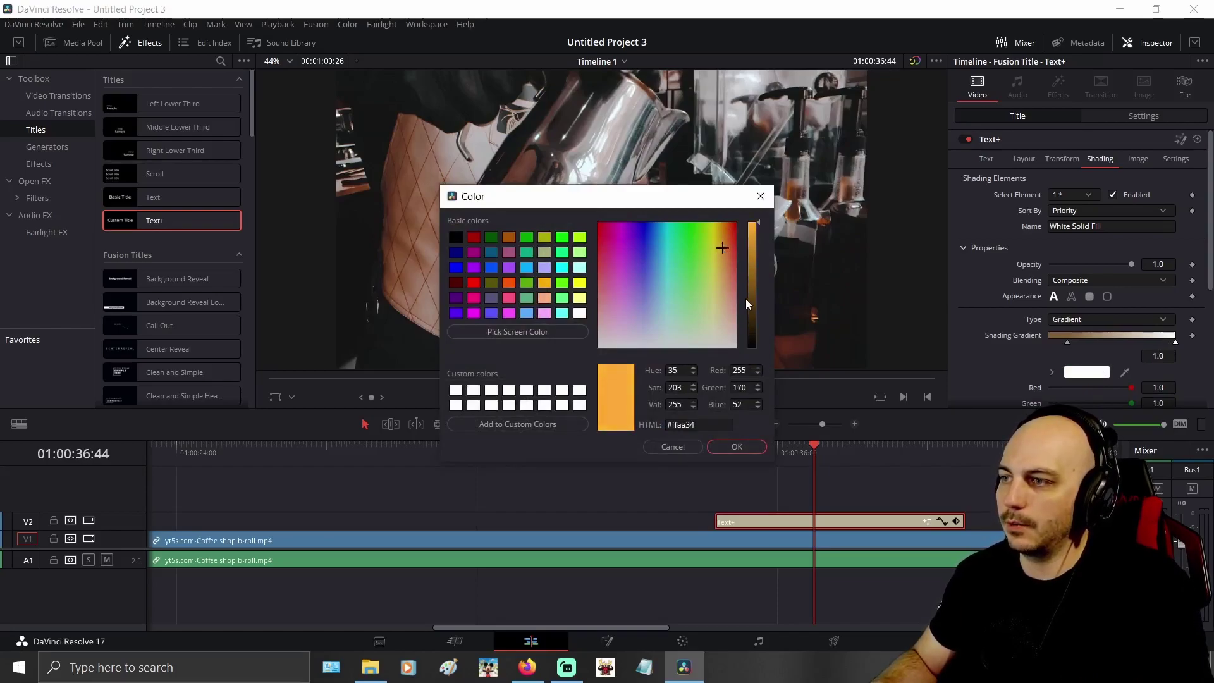
drag(750, 301, 756, 307)
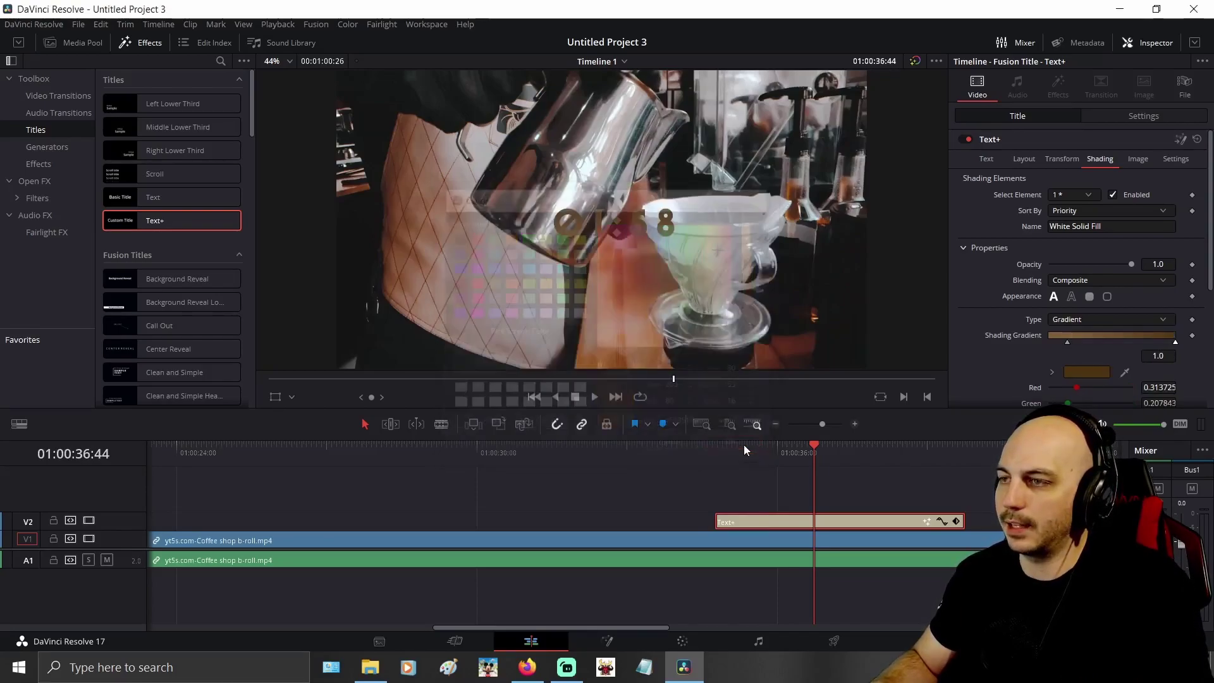
click(744, 446)
Lower the title to Position Y -405 and play it back from just before the clip
click(1147, 119)
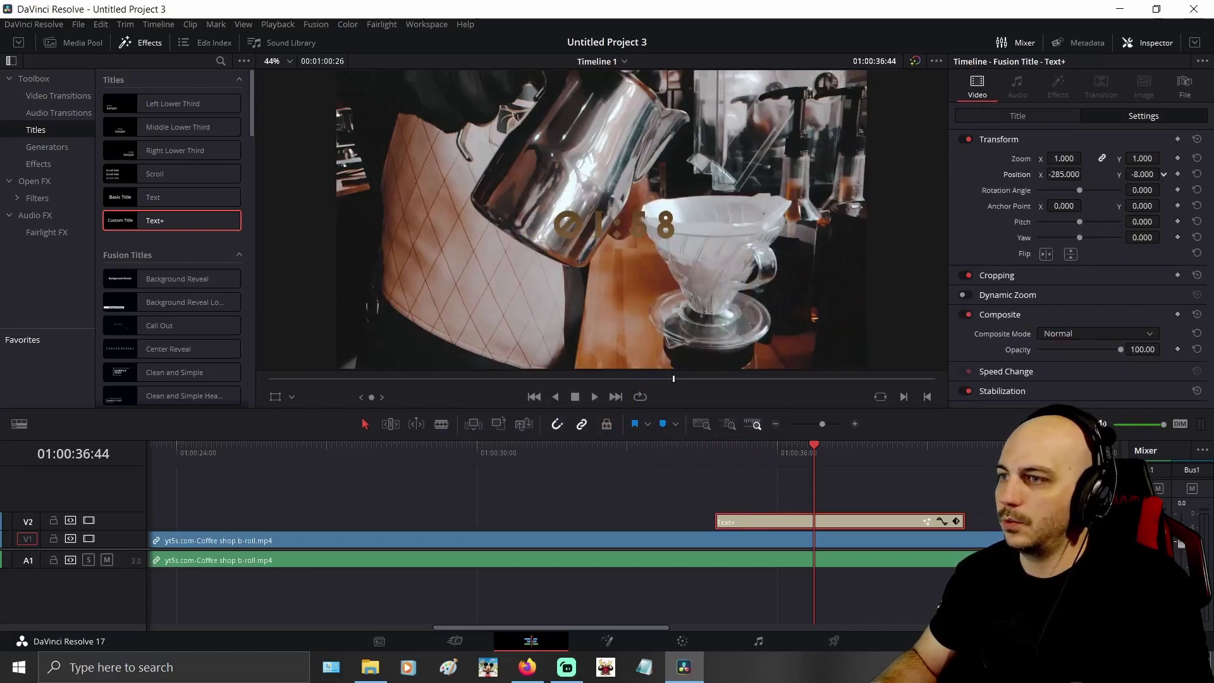
drag(1162, 174, 1073, 168)
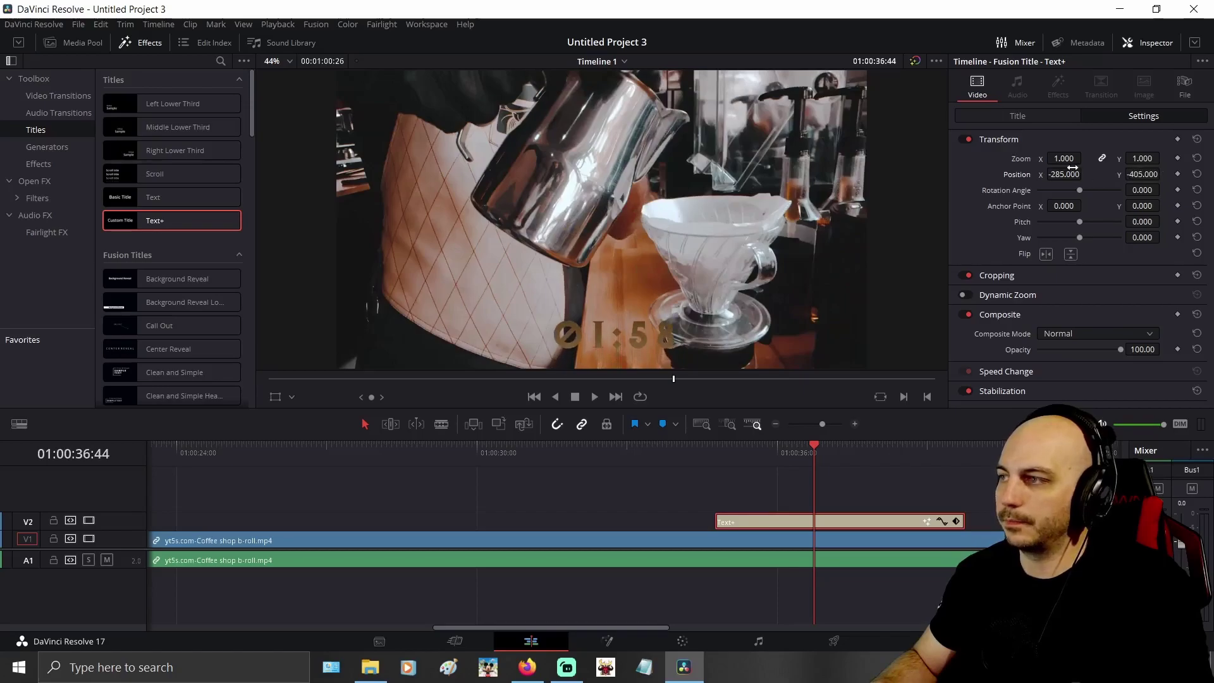
click(720, 464)
key(space)
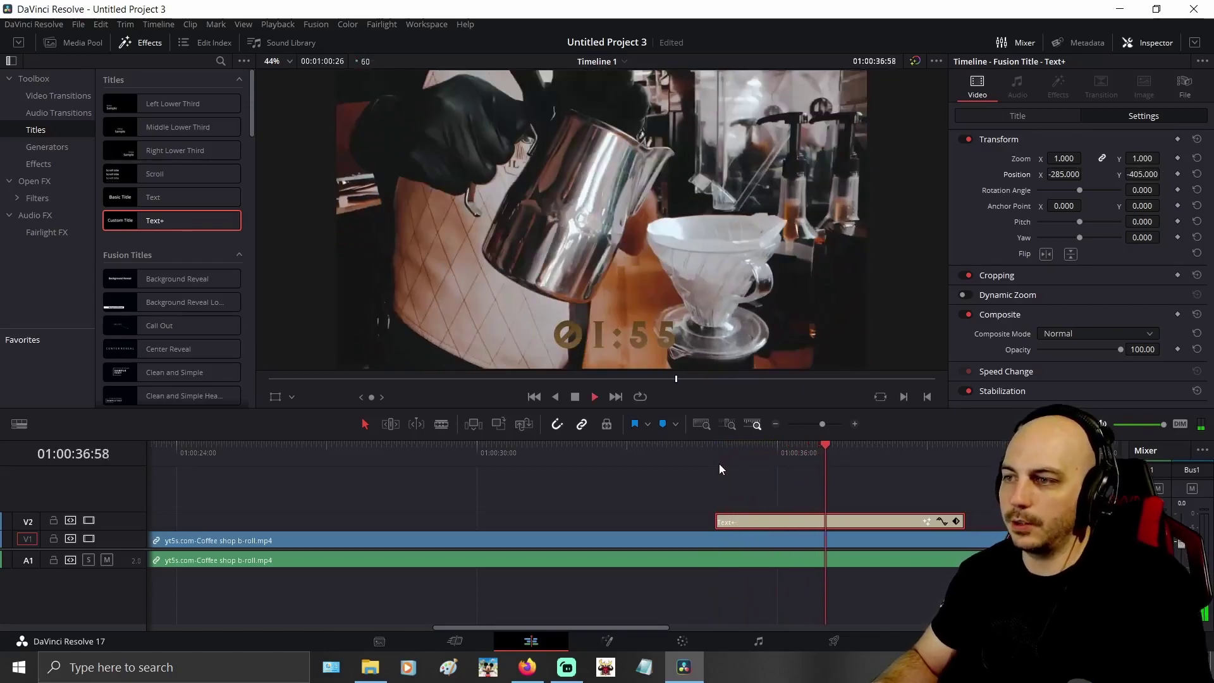
key(space)
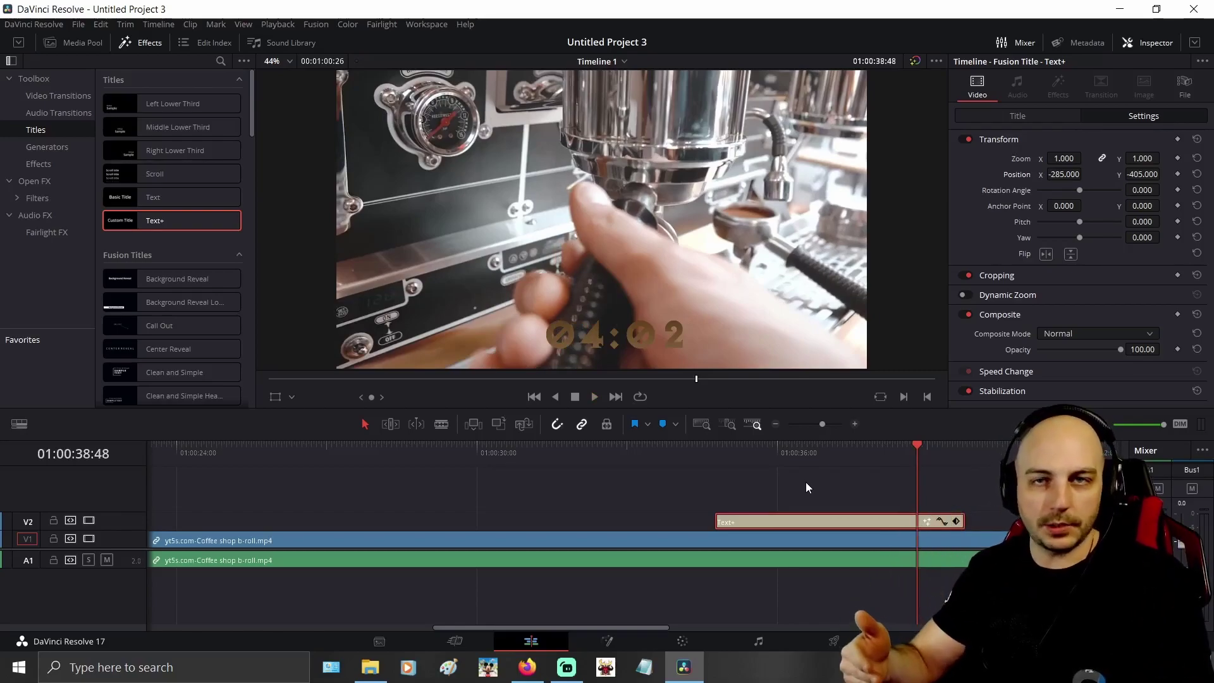
Alt-drag a duplicate of the Text+ title to sit just before the original on V2
click(716, 457)
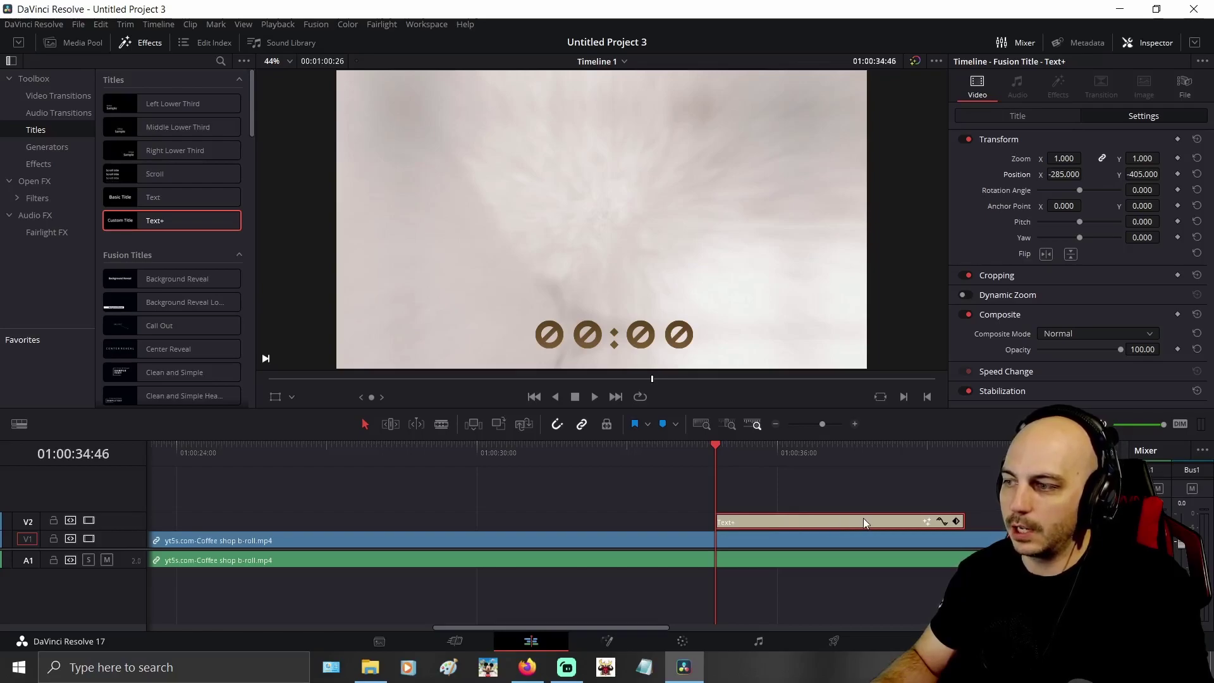
drag(863, 518, 604, 522)
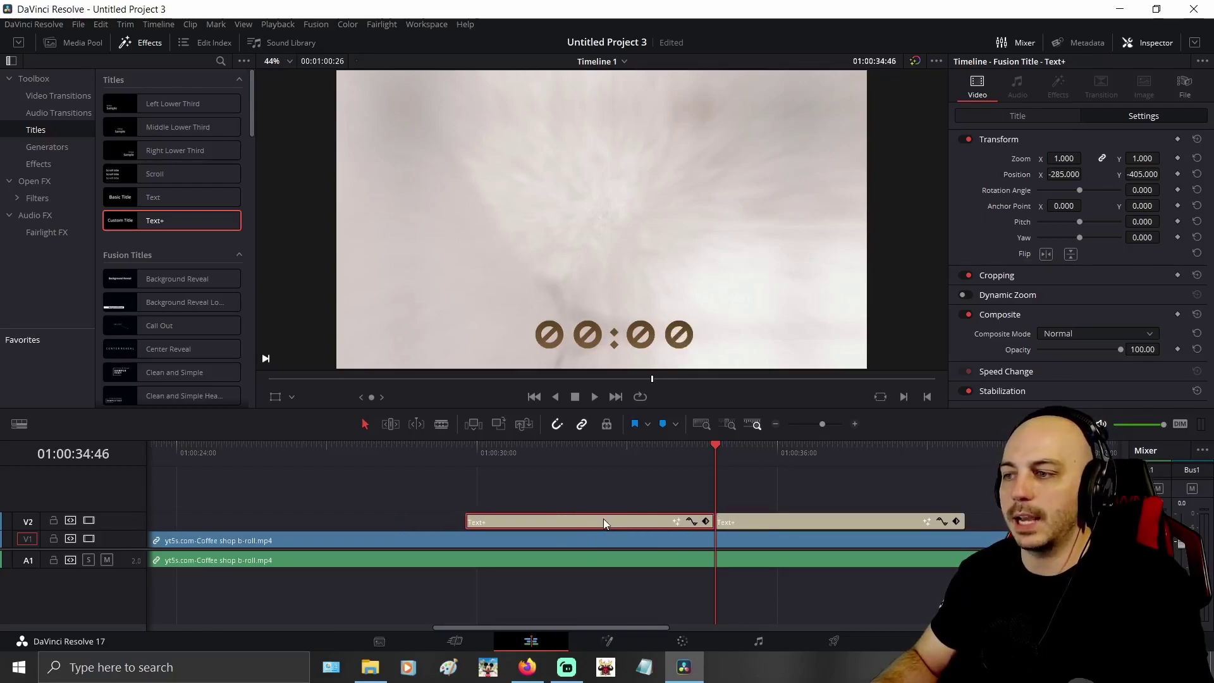
Disconnect the copy's text from TimeCode1 so it shows a static 00:00:00:00, then play to check
click(466, 449)
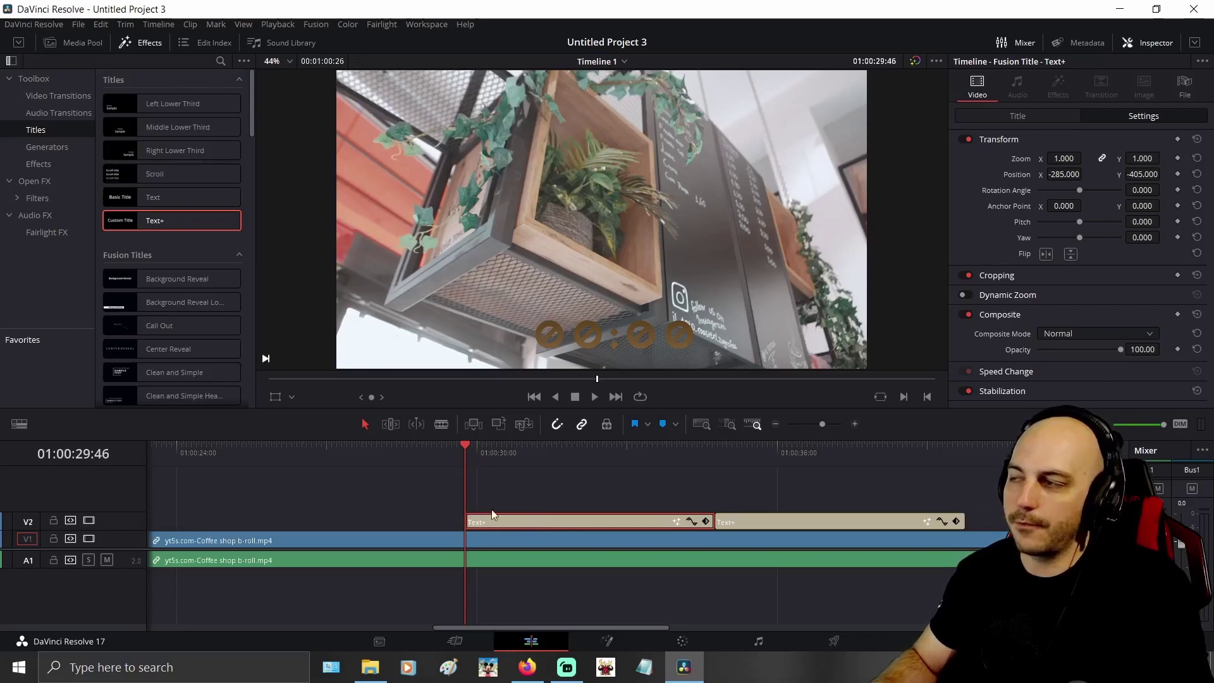
click(1029, 121)
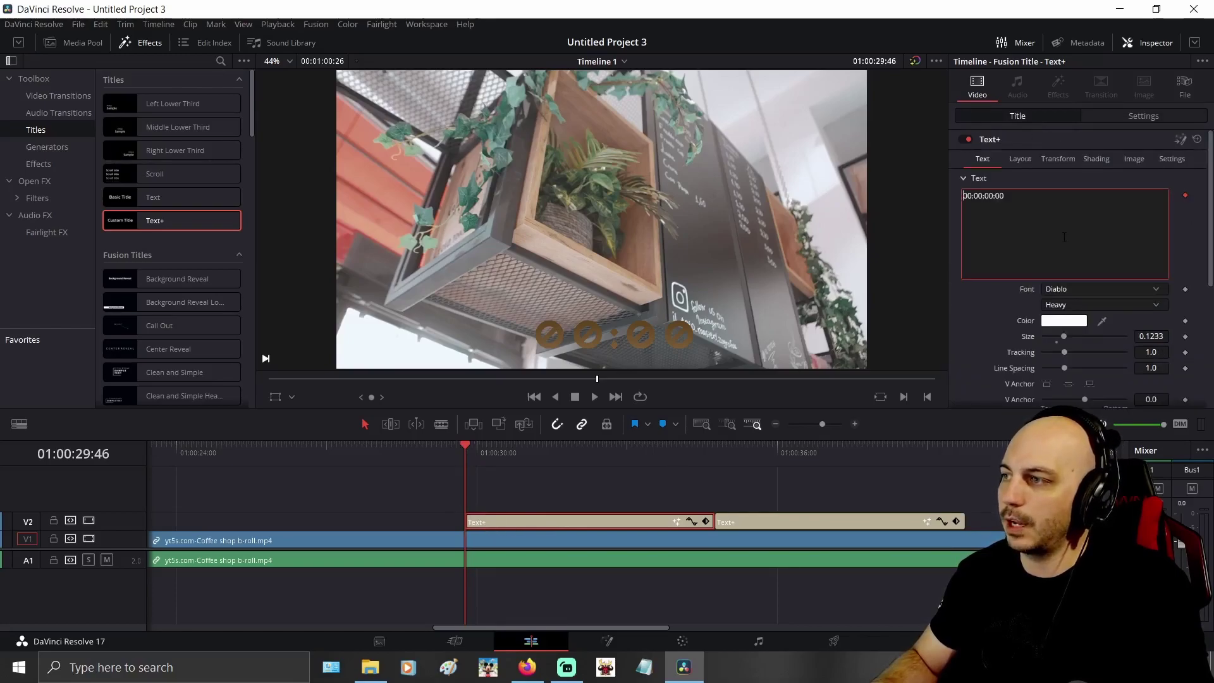
right_click(1066, 242)
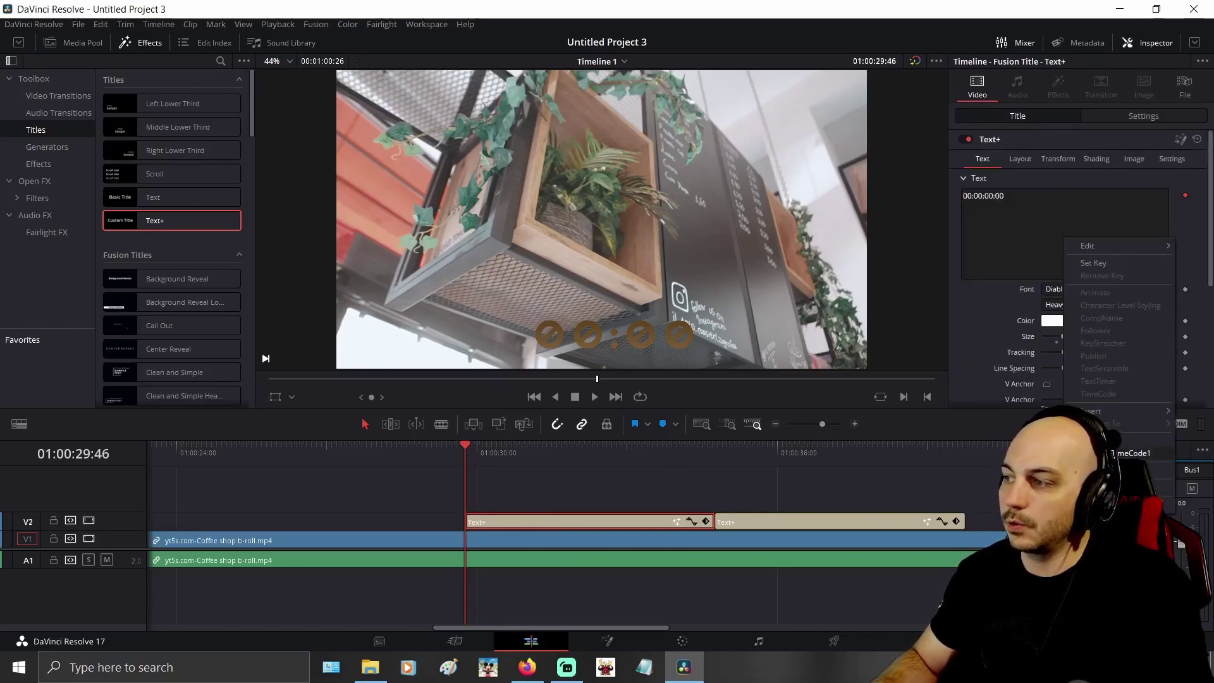
click(1132, 453)
click(438, 458)
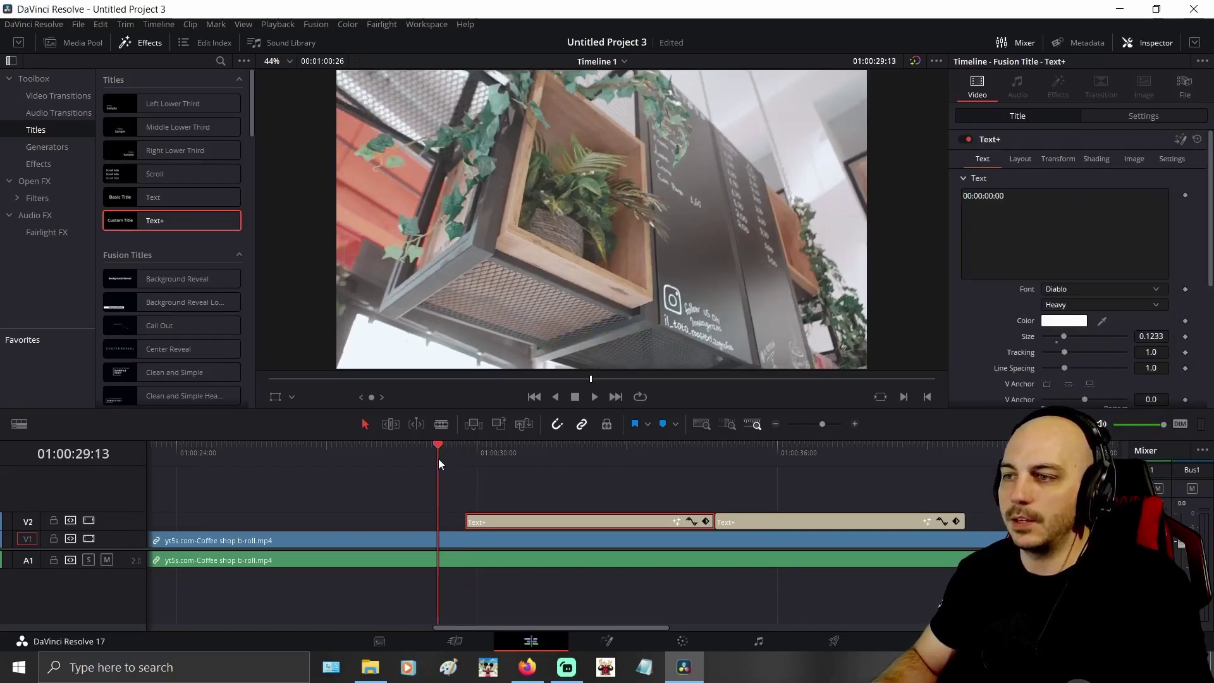
key(space)
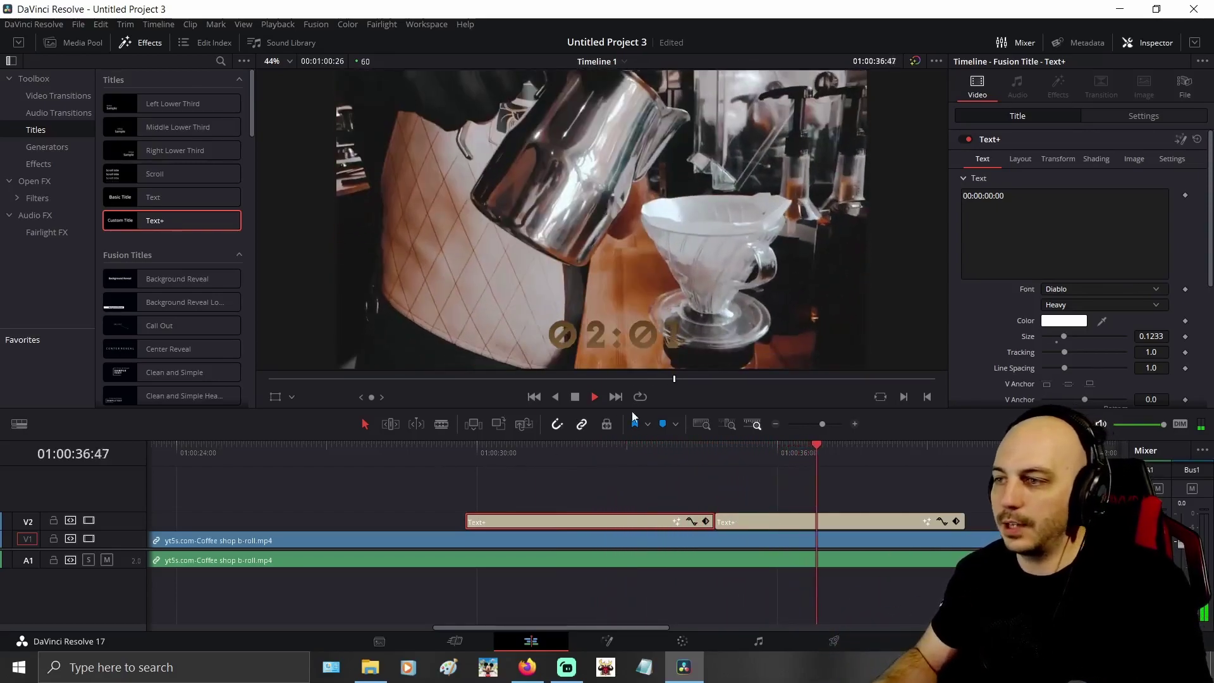
Blade the running title with Ctrl+B where it reads 04:01 and select the trailing piece
click(814, 516)
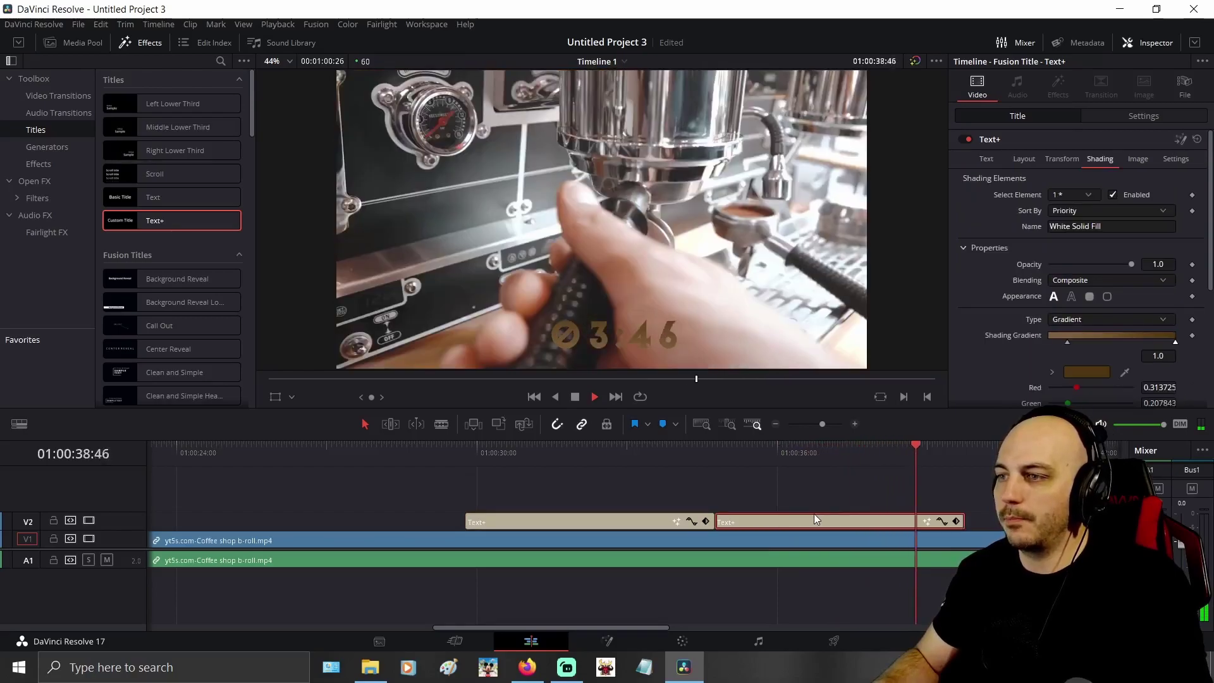
key(space)
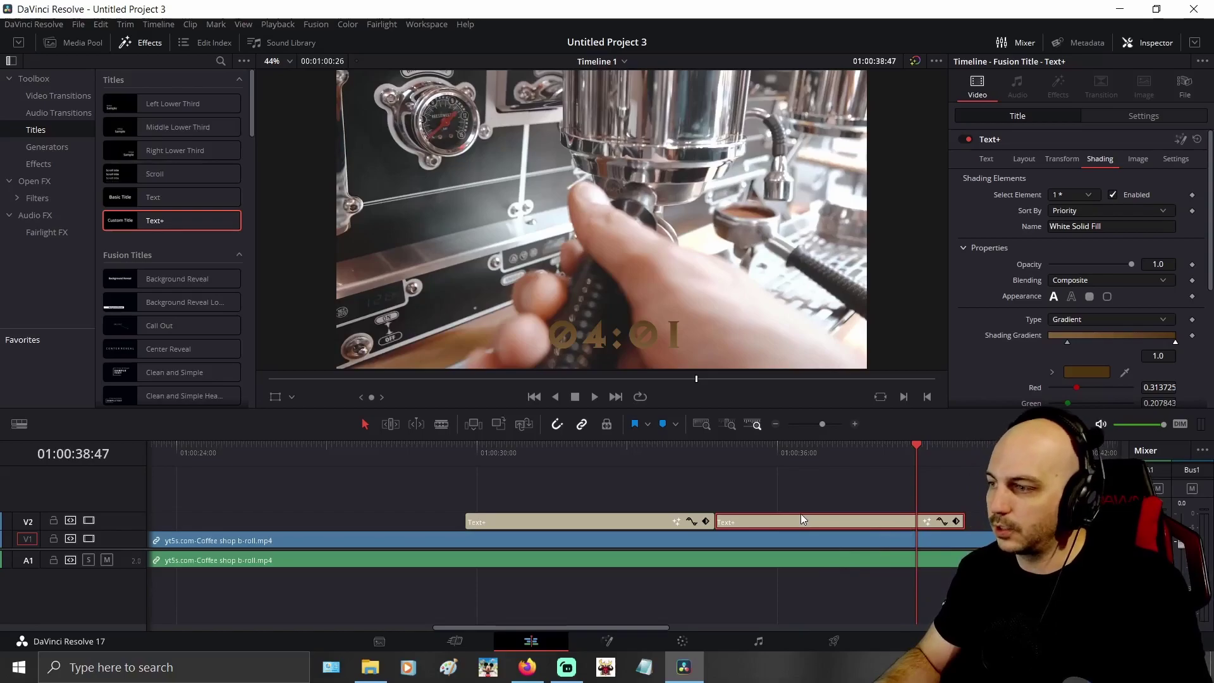
key(ctrl+b)
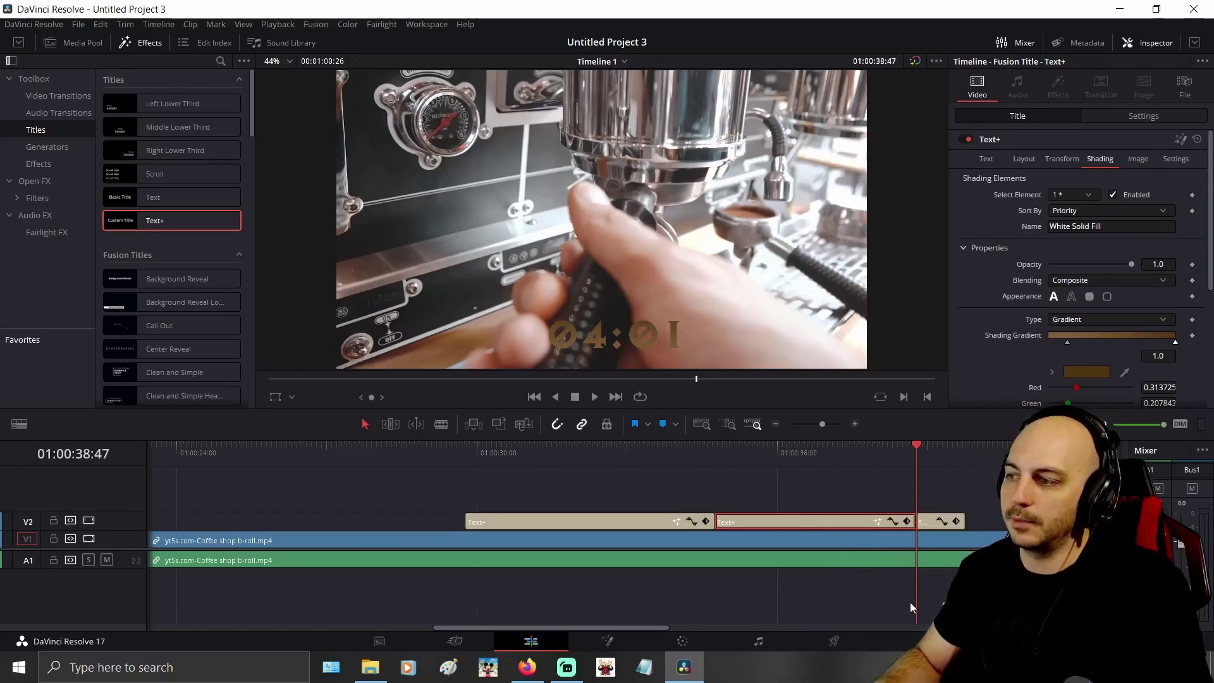
click(928, 521)
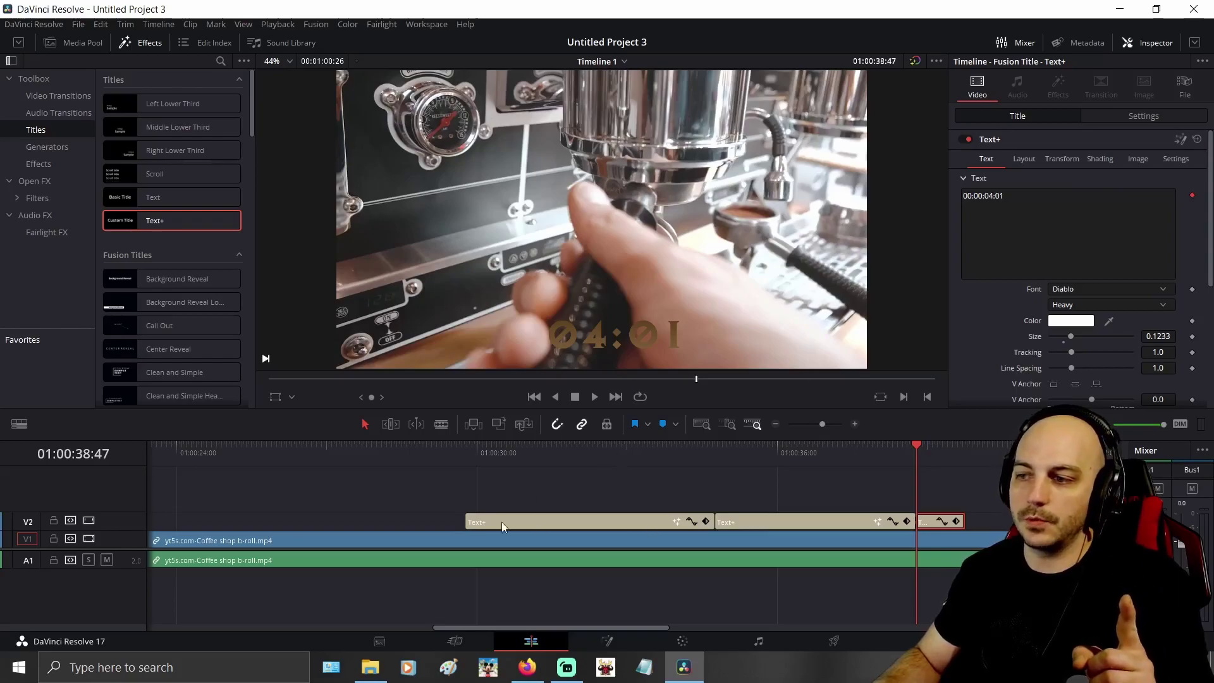
Freeze the last piece's text at 00:00:04:01, lengthen the clip, and play it back
right_click(1036, 248)
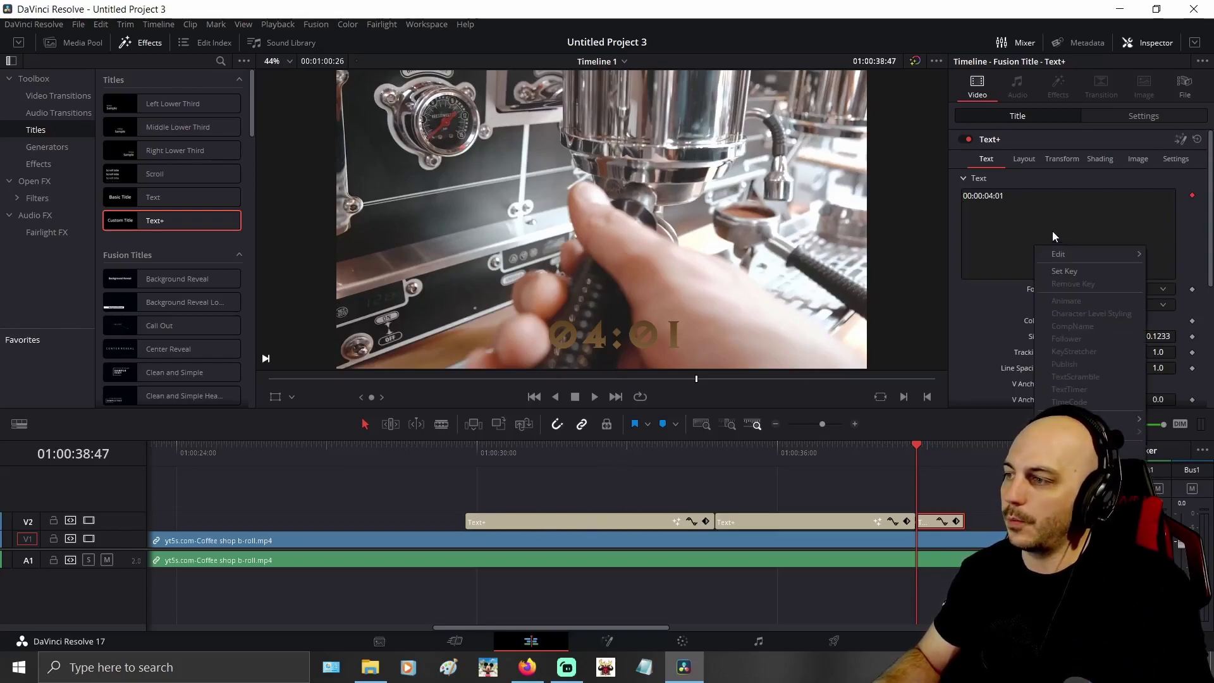
key(Escape)
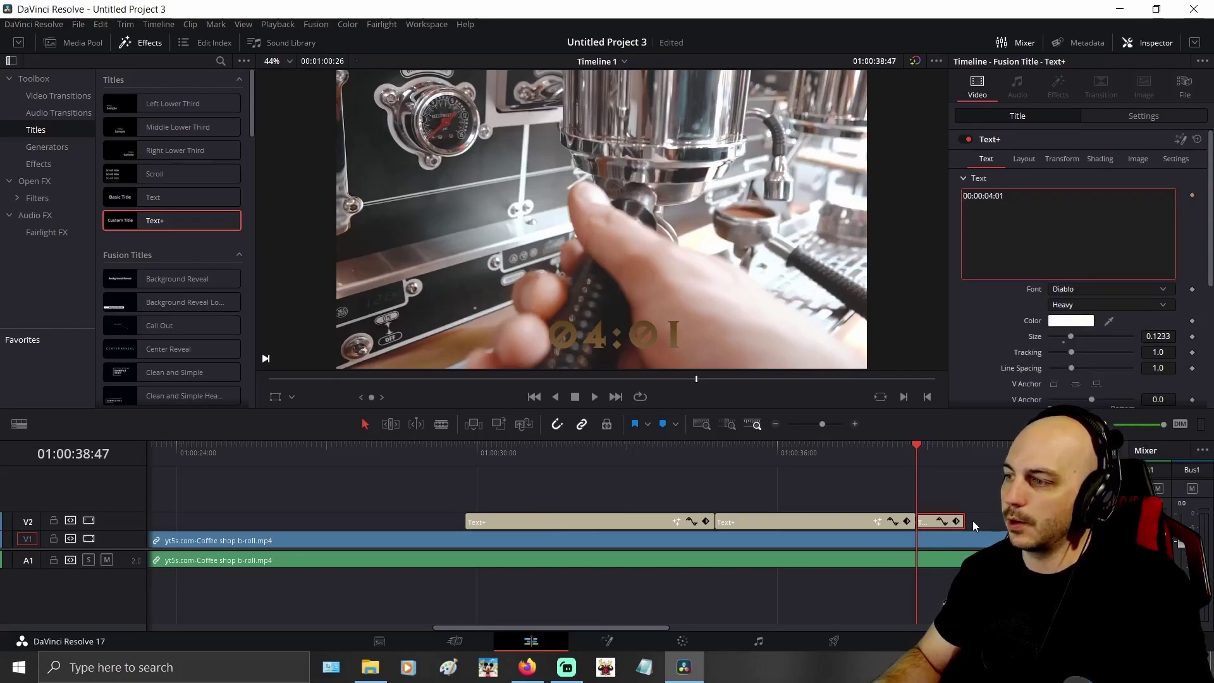
drag(917, 520, 917, 517)
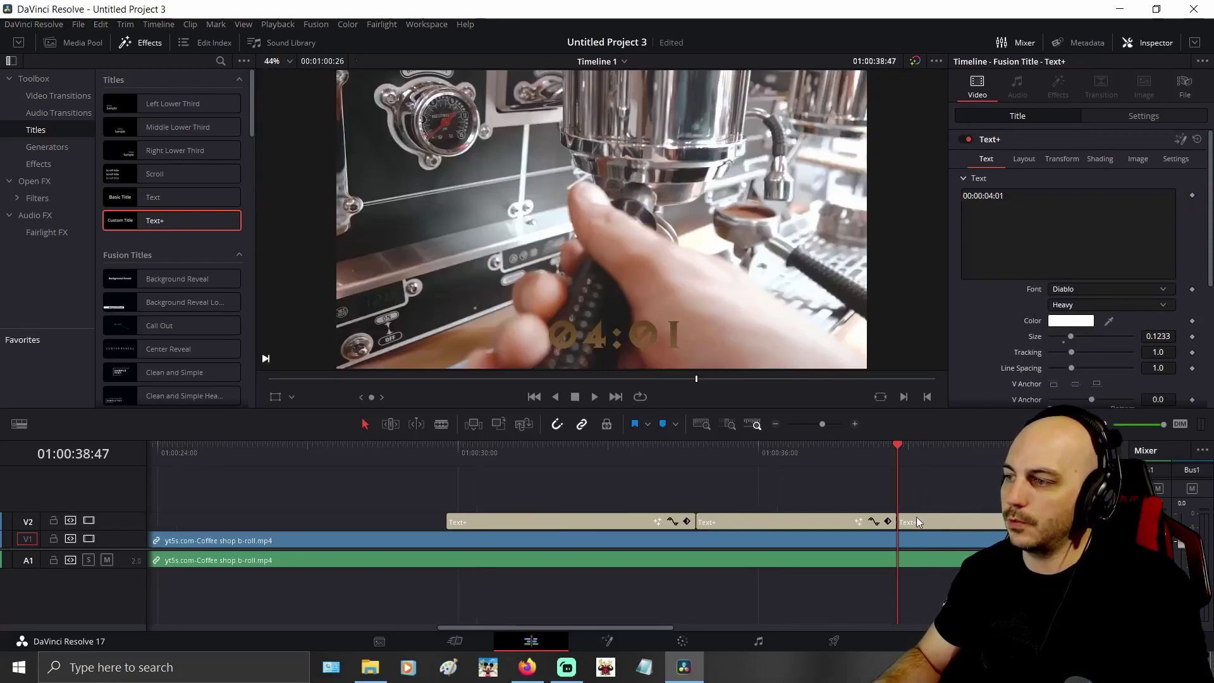
key(space)
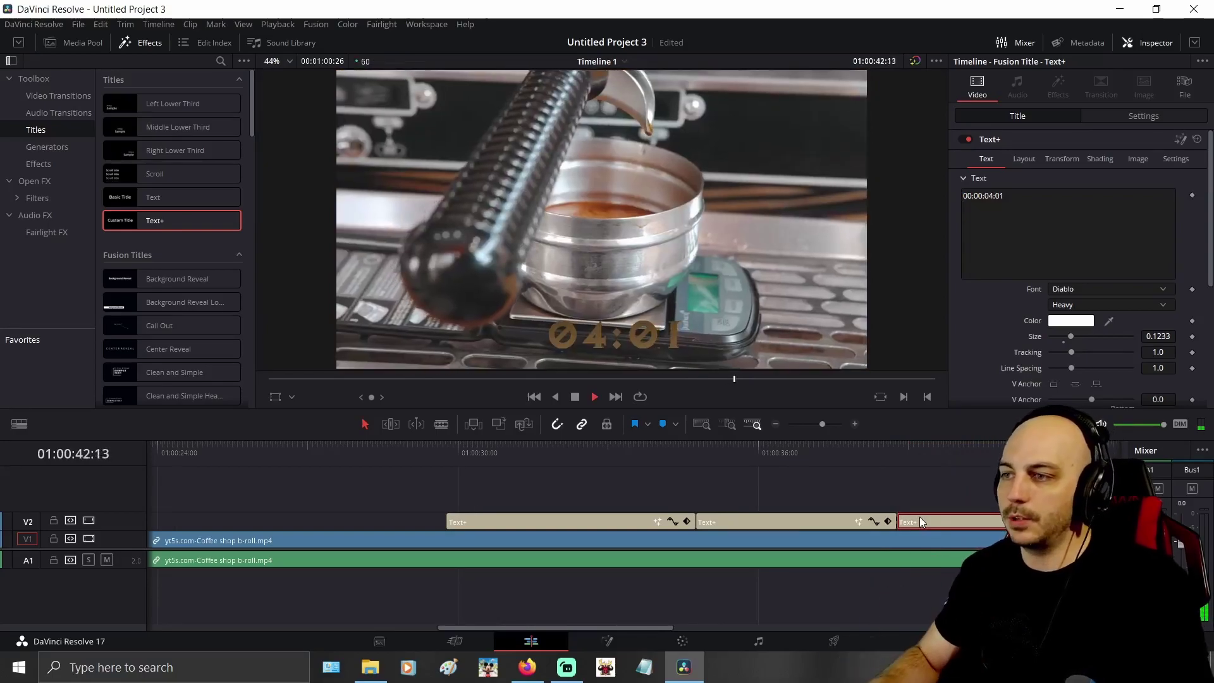
click(623, 448)
key(space)
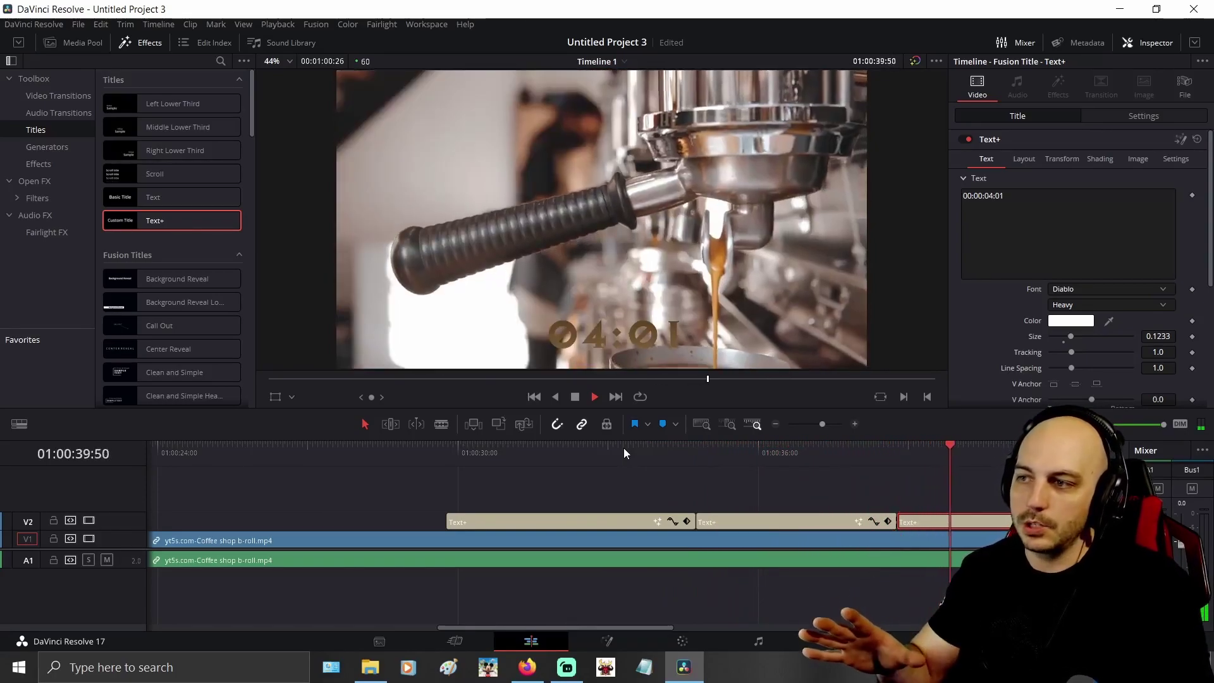
key(space)
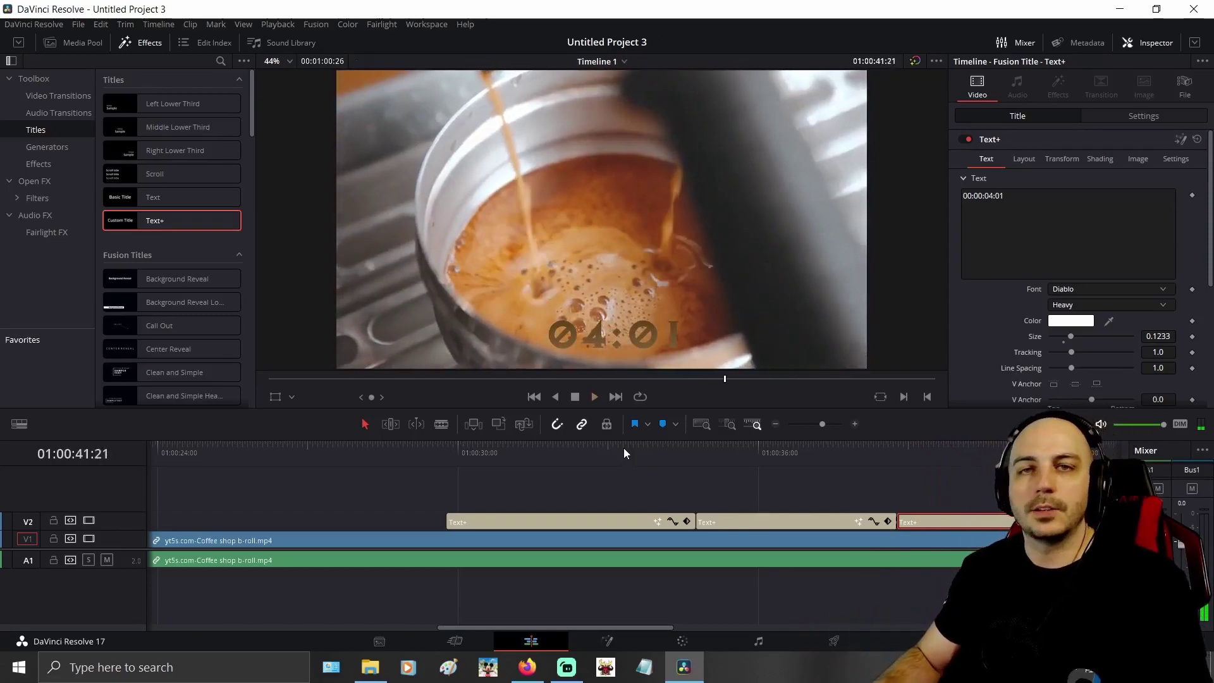